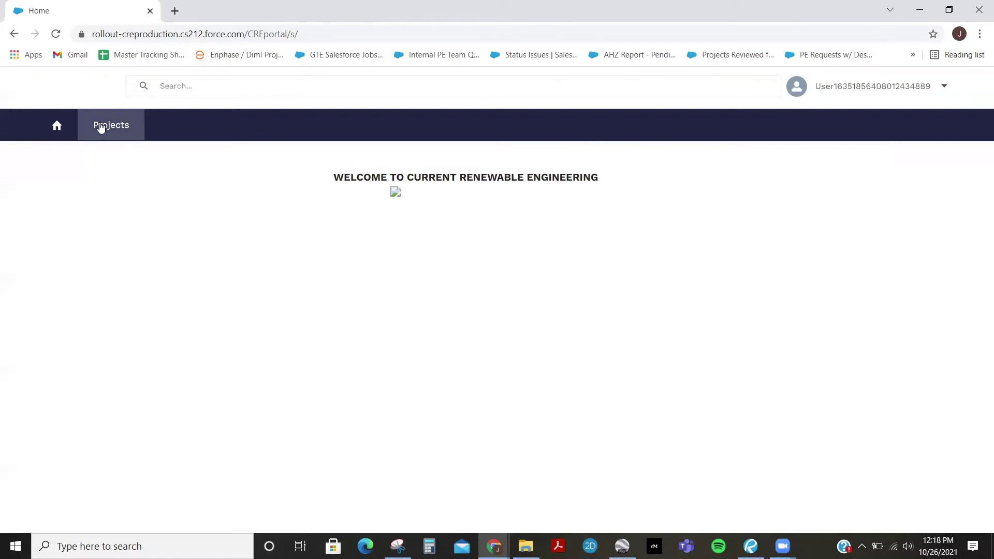
# From the Projects list, start a new project named 'Bugs Bunny' with the test customer contact as owner
pyautogui.click(118, 128)
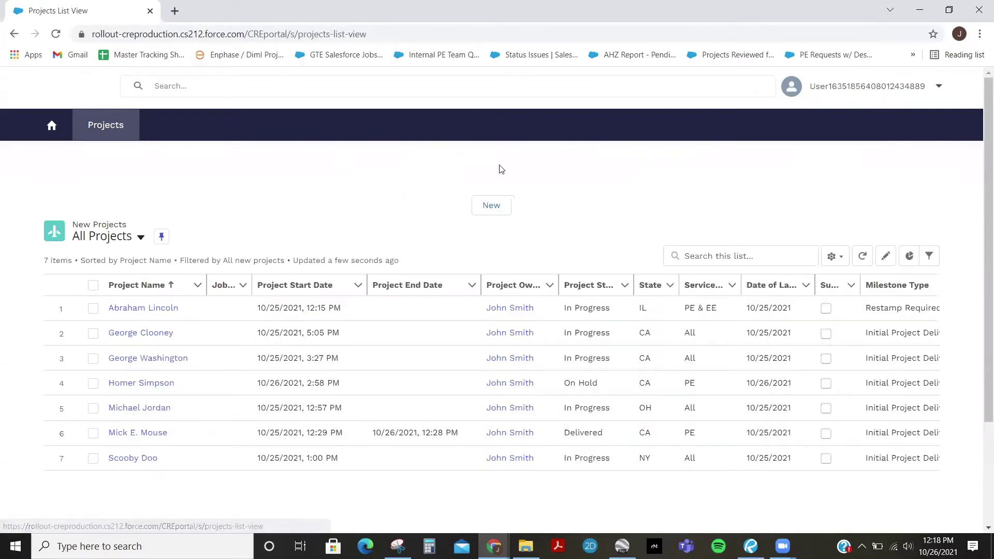
pyautogui.click(495, 207)
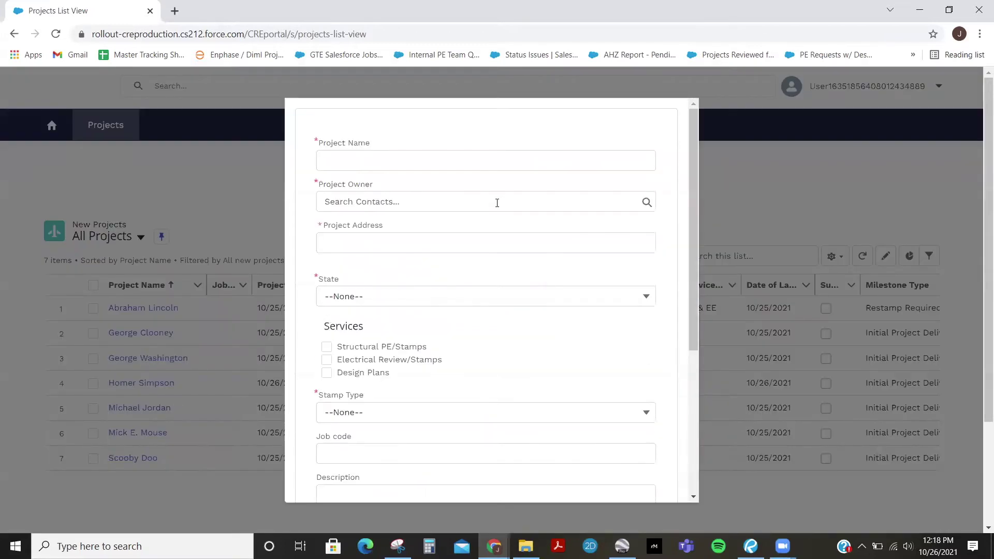
pyautogui.click(470, 160)
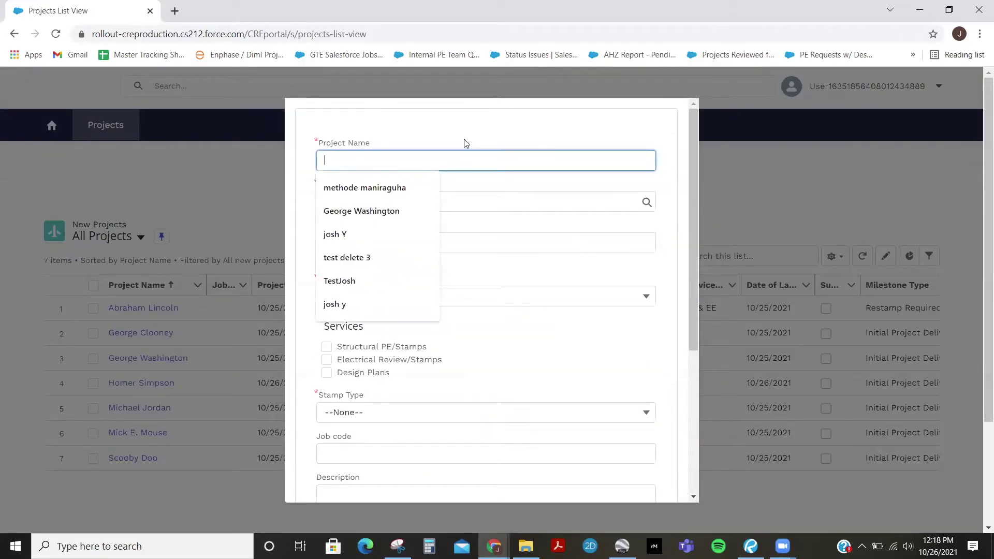
pyautogui.write('Bugs')
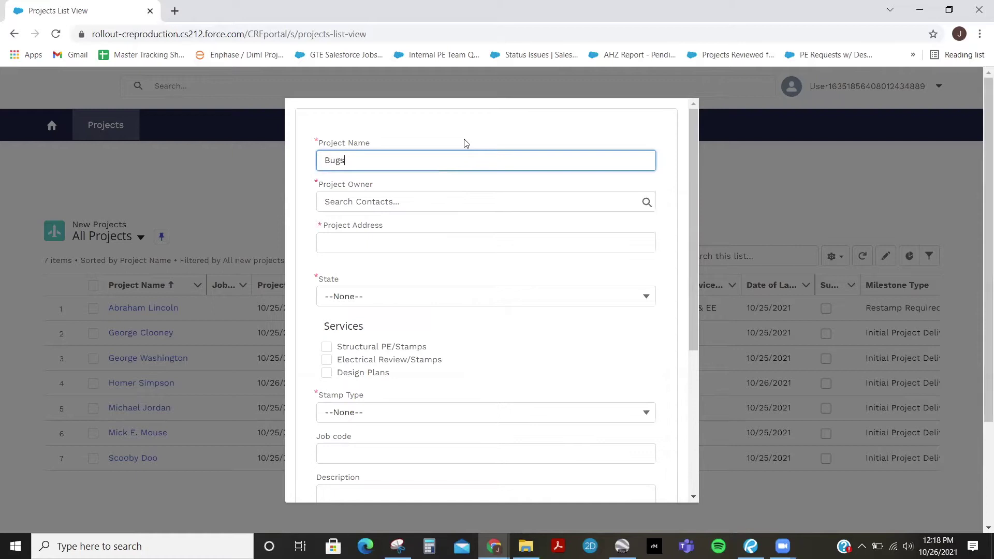
pyautogui.write(' Bunny')
pyautogui.press('Tab')
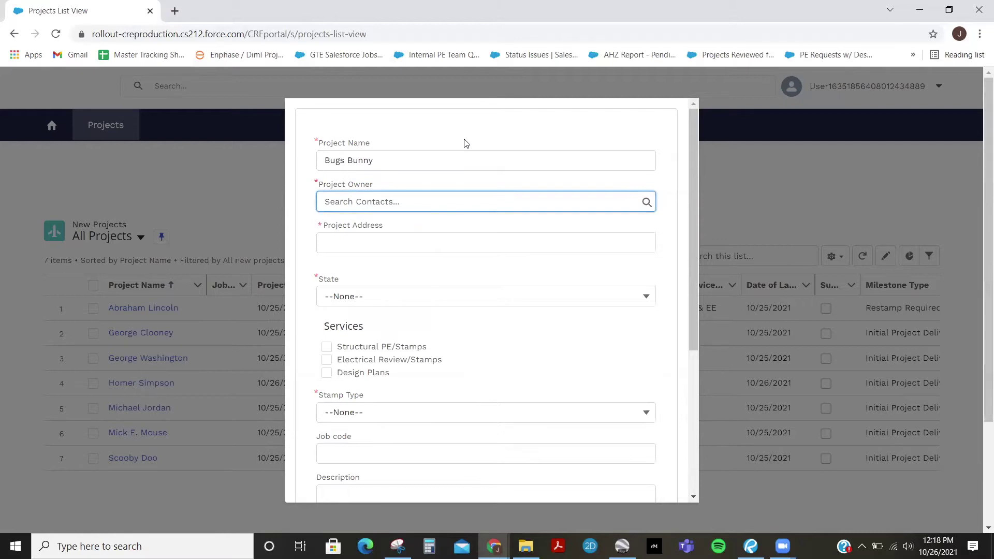
pyautogui.write('John Smith')
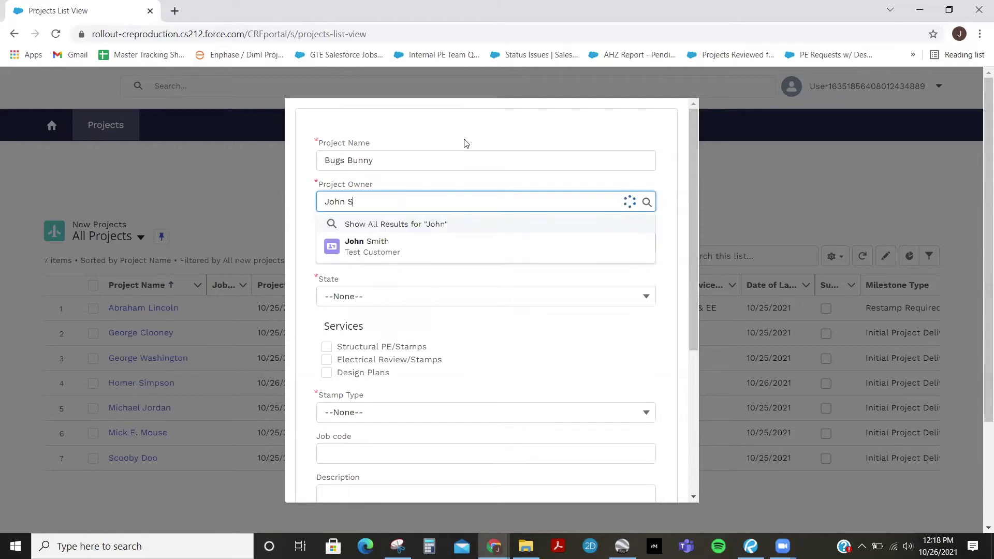
pyautogui.click(426, 247)
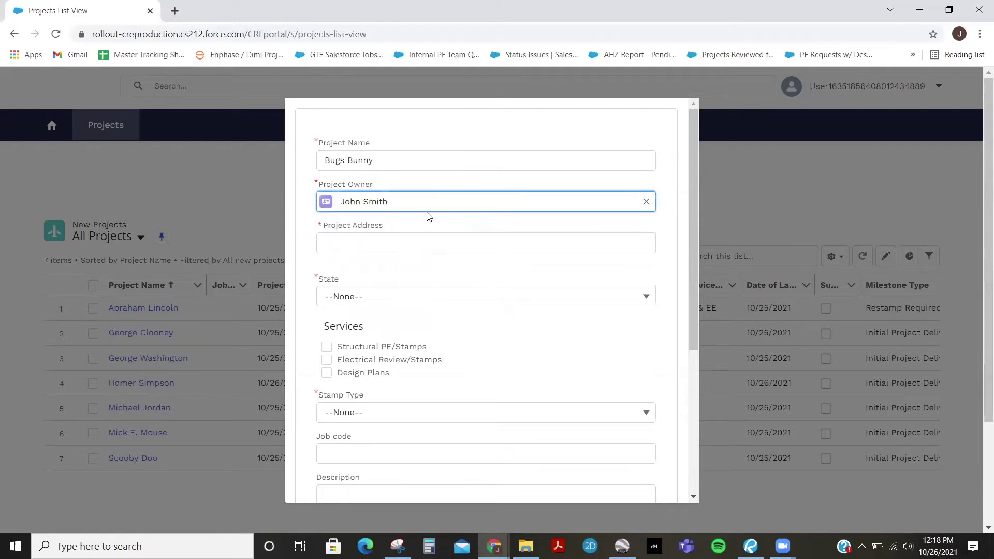
# Enter the Santa Monica site's street address and check that the resolved address sets State to CA
pyautogui.click(343, 238)
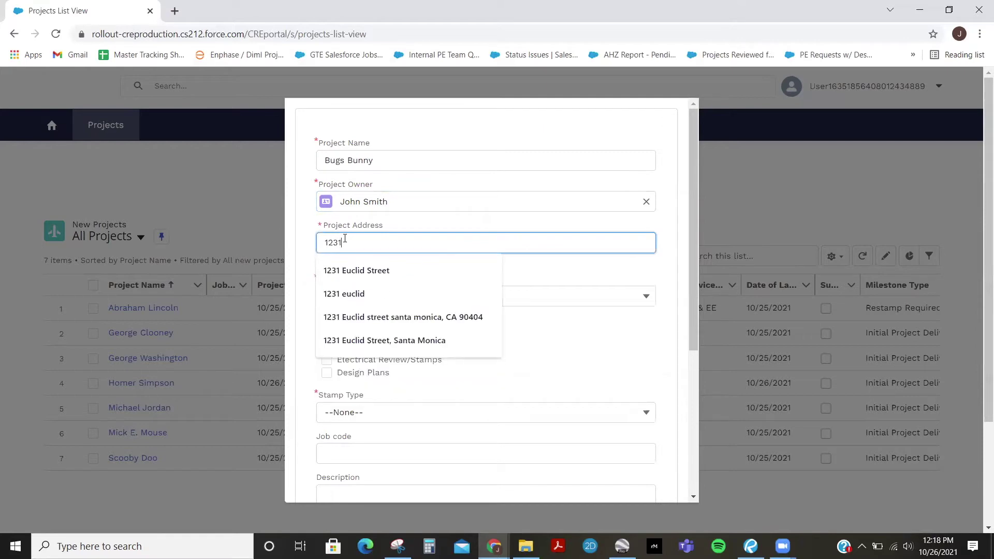
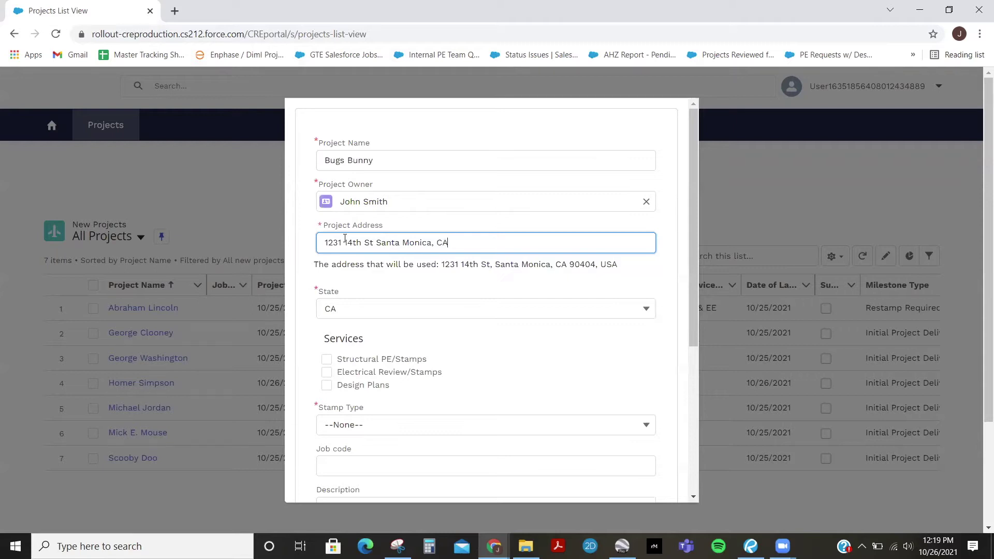
pyautogui.moveTo(620, 273); pyautogui.dragTo(443, 273)
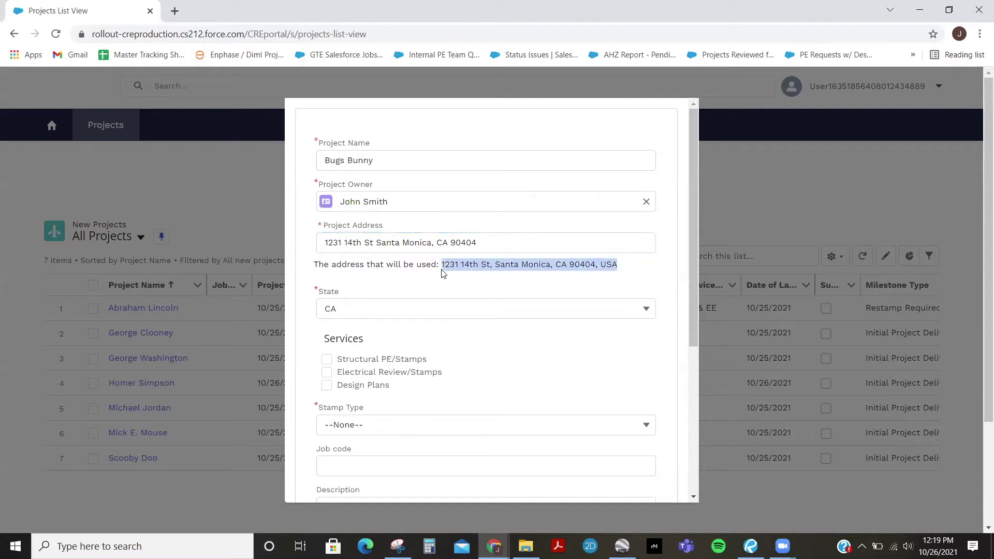
pyautogui.click(450, 266)
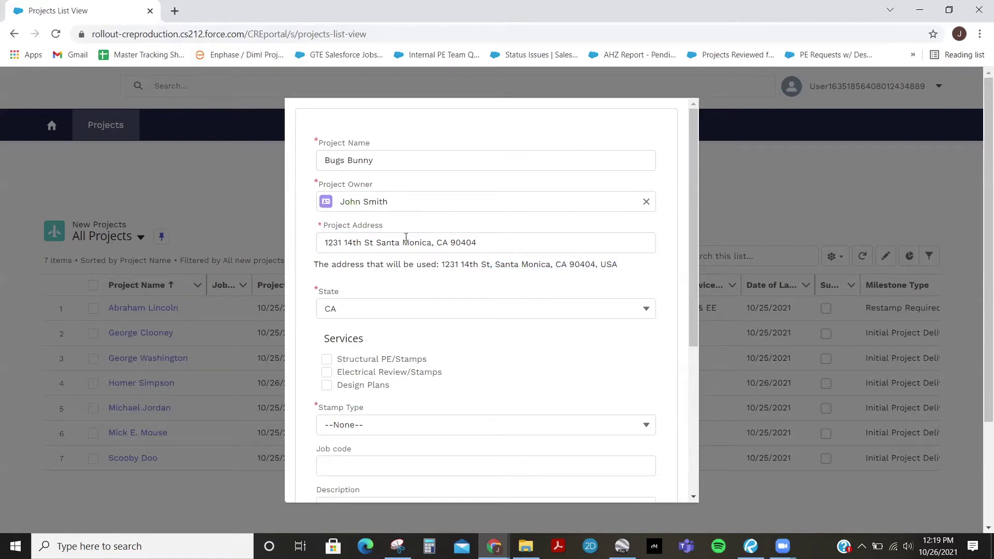
pyautogui.moveTo(441, 266); pyautogui.dragTo(626, 270)
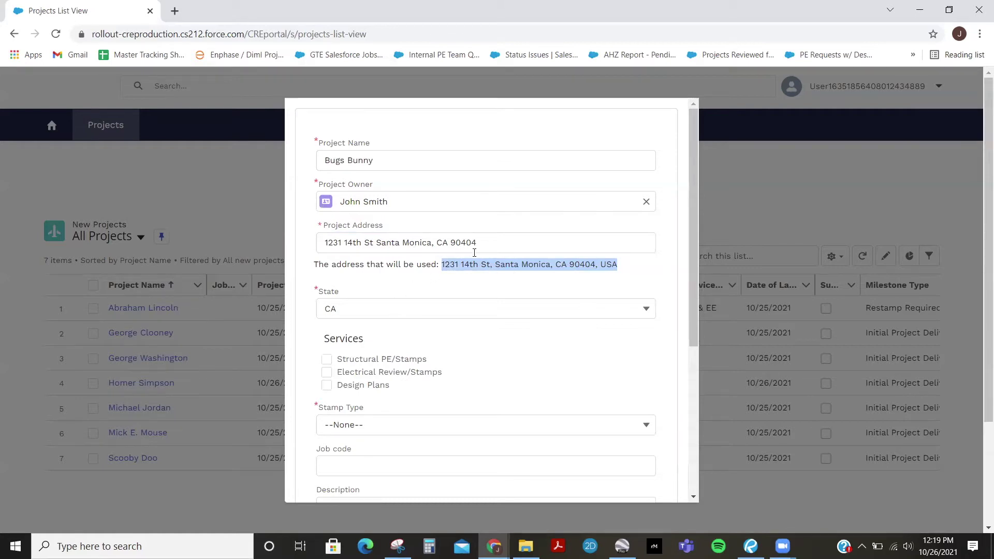
# Tick the Structural PE/Stamps, Electrical Review/Stamps and Design Plans service checkboxes
pyautogui.scroll(-1, 414, 271)
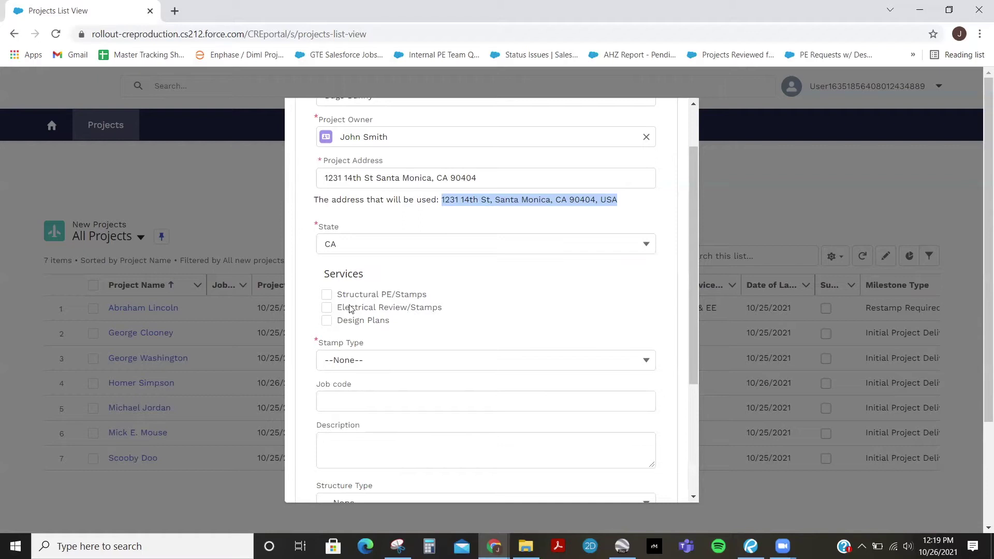
pyautogui.click(327, 299)
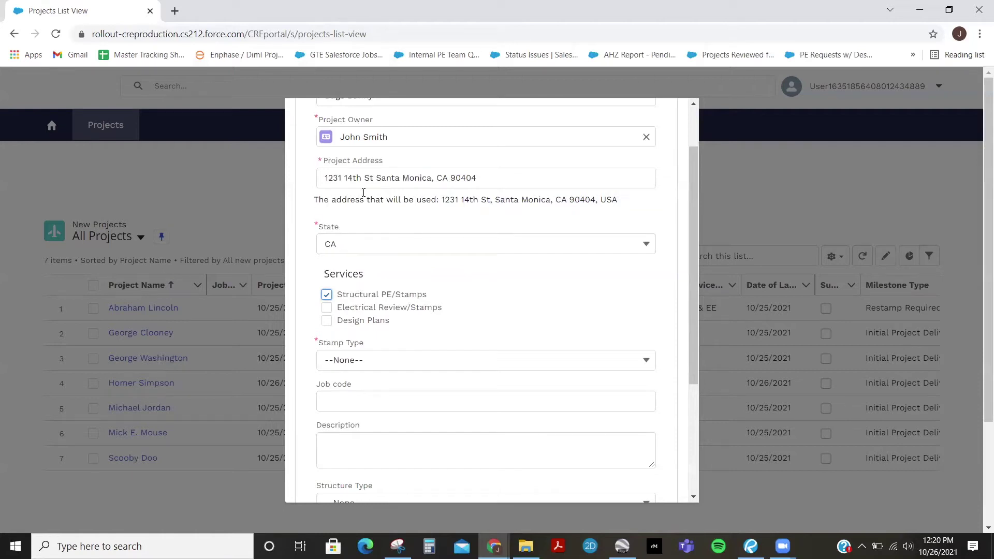
pyautogui.click(326, 307)
pyautogui.click(327, 321)
pyautogui.click(575, 358)
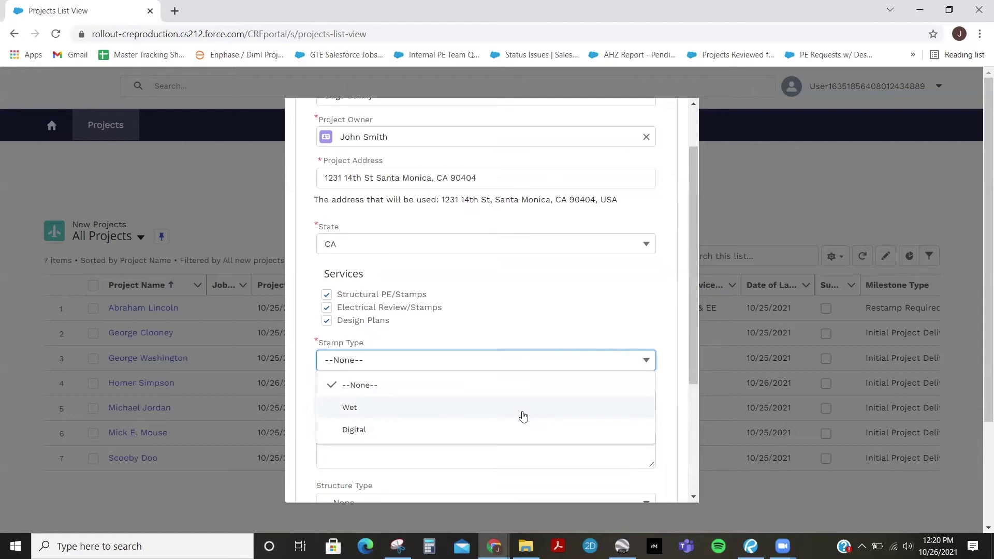
# Change the stamp type from Wet to Digital so no shipping address is required
pyautogui.click(367, 414)
pyautogui.click(348, 396)
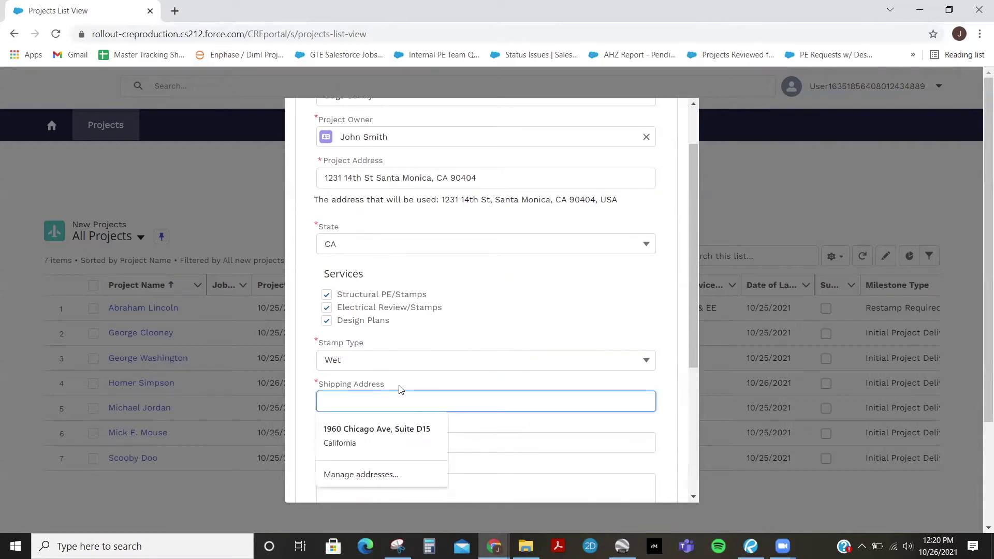
pyautogui.press('Escape')
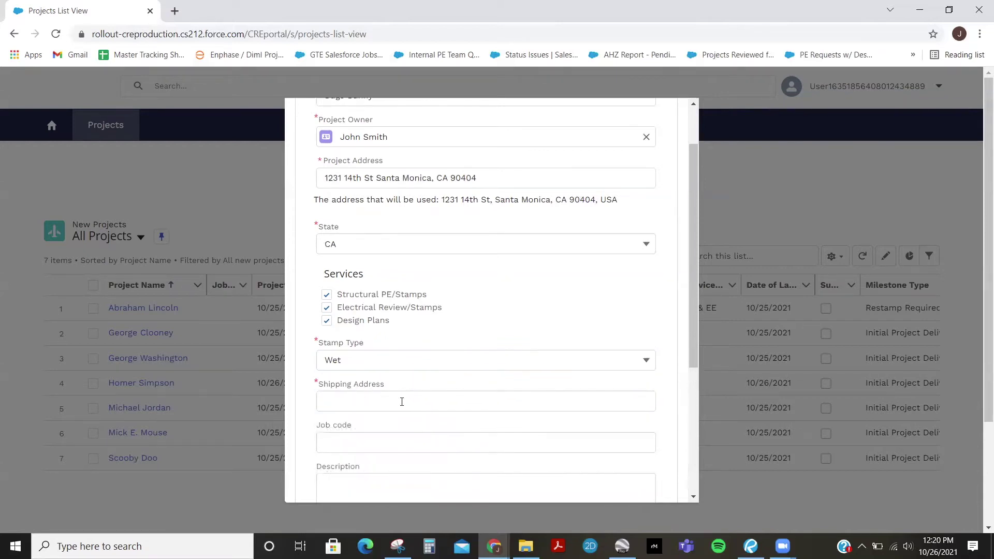
pyautogui.click(402, 358)
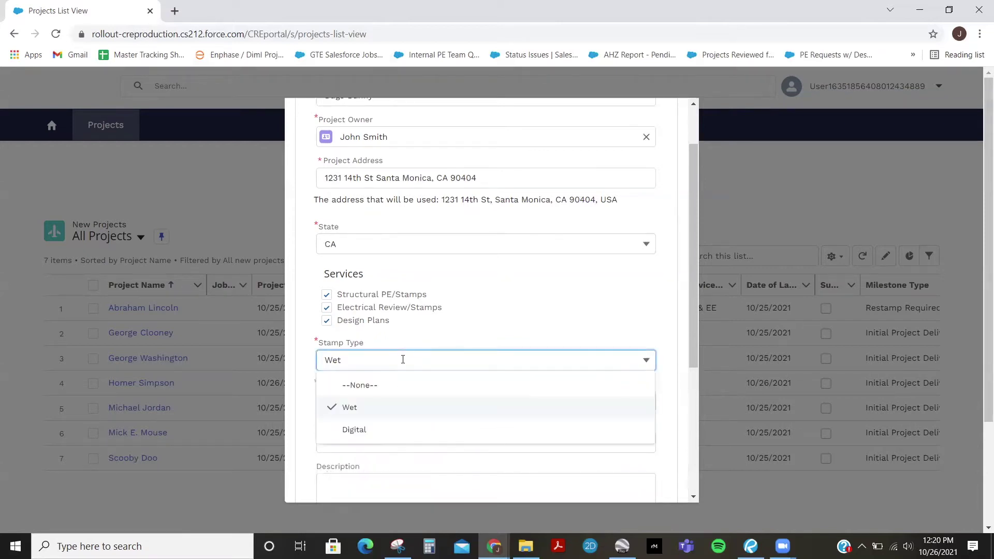
pyautogui.click(384, 433)
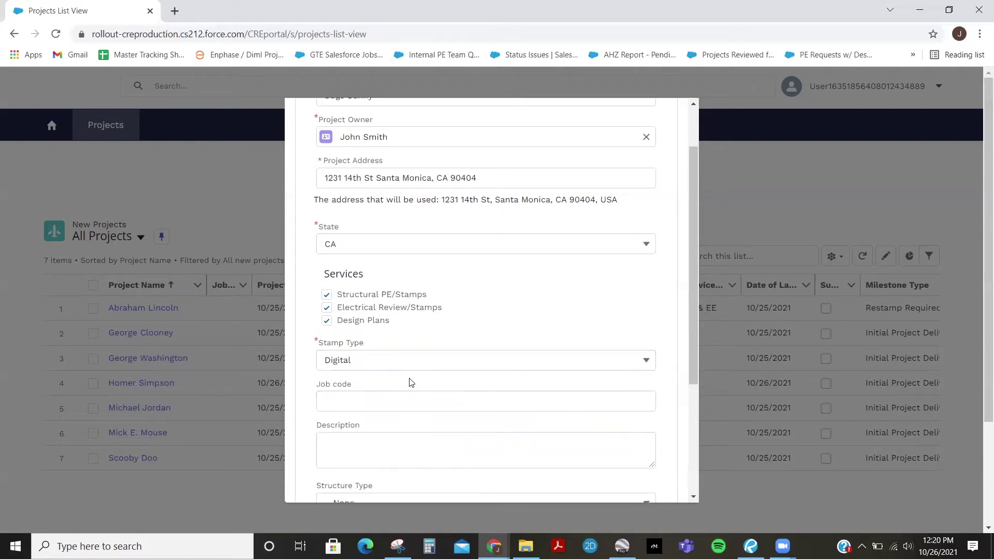
pyautogui.scroll(-3, 410, 382)
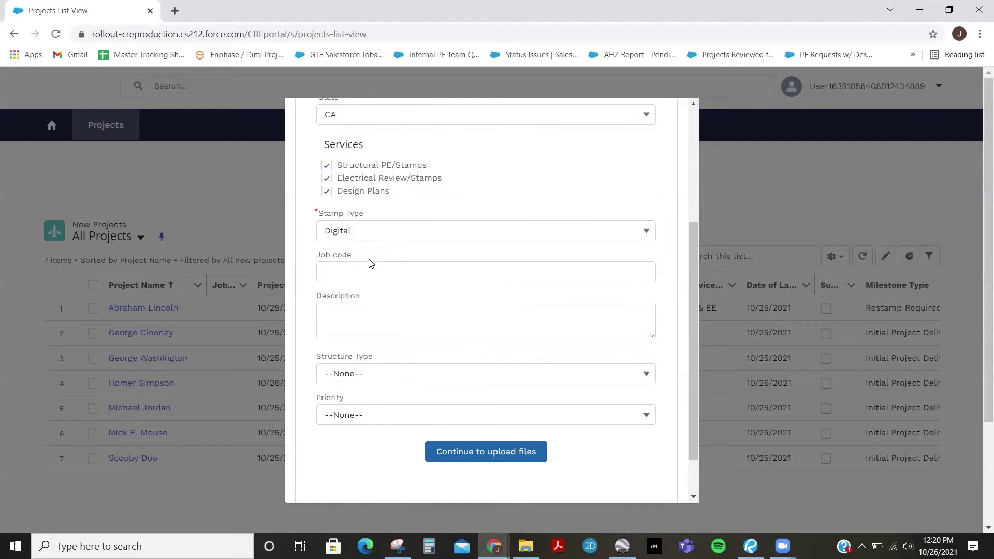
# Set Structure Type to Truss and leave Priority as --None--
pyautogui.moveTo(370, 300); pyautogui.dragTo(312, 297)
pyautogui.click(382, 301)
pyautogui.click(372, 323)
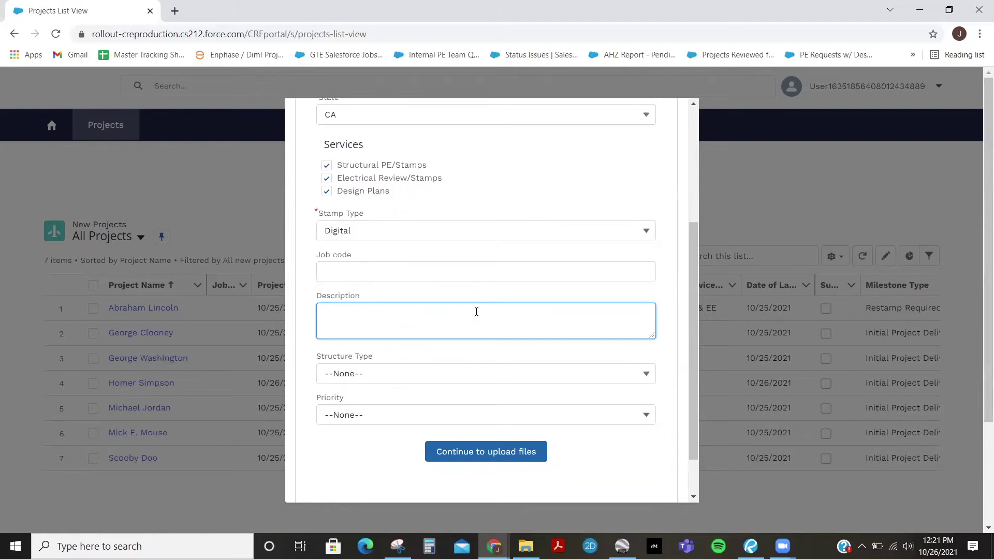
pyautogui.scroll(-1, 667, 308)
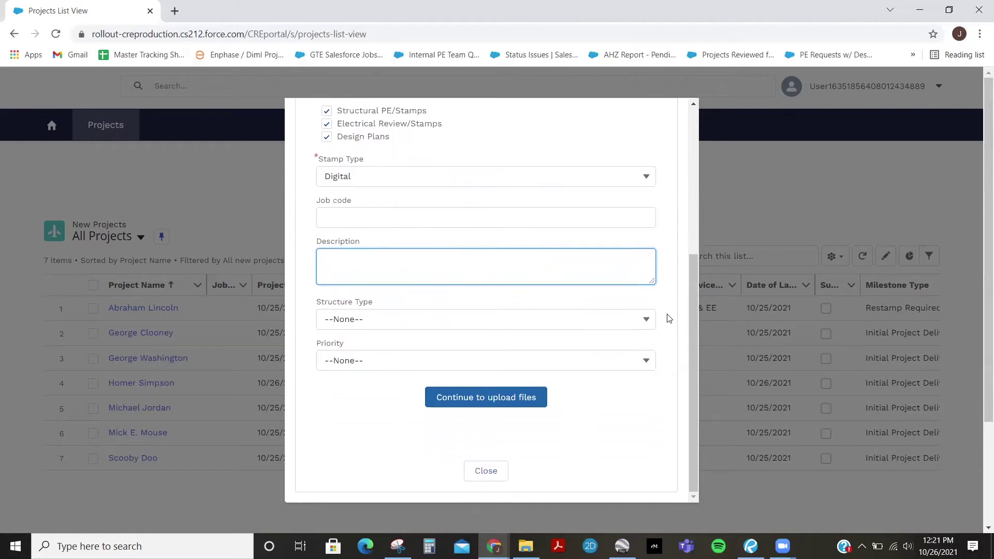
pyautogui.click(503, 321)
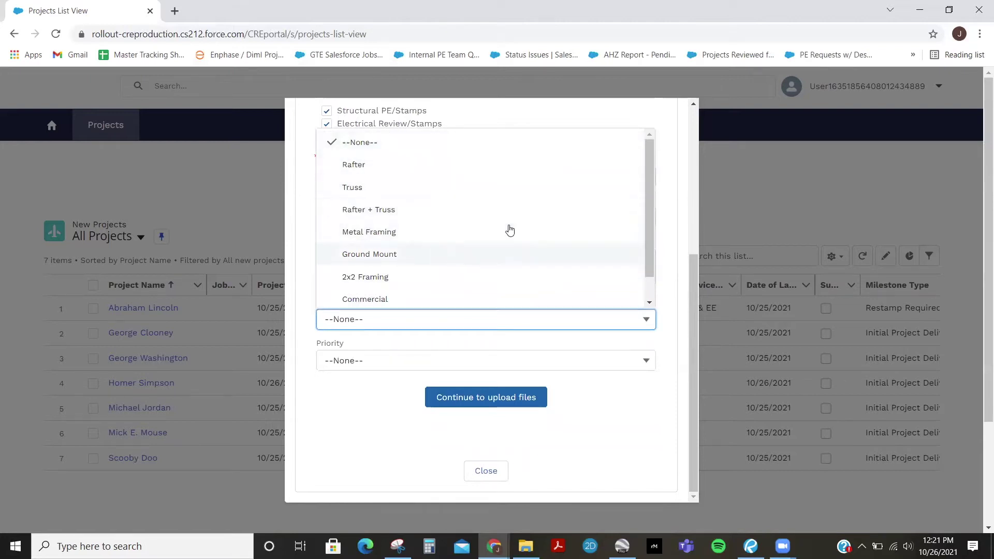
pyautogui.click(395, 190)
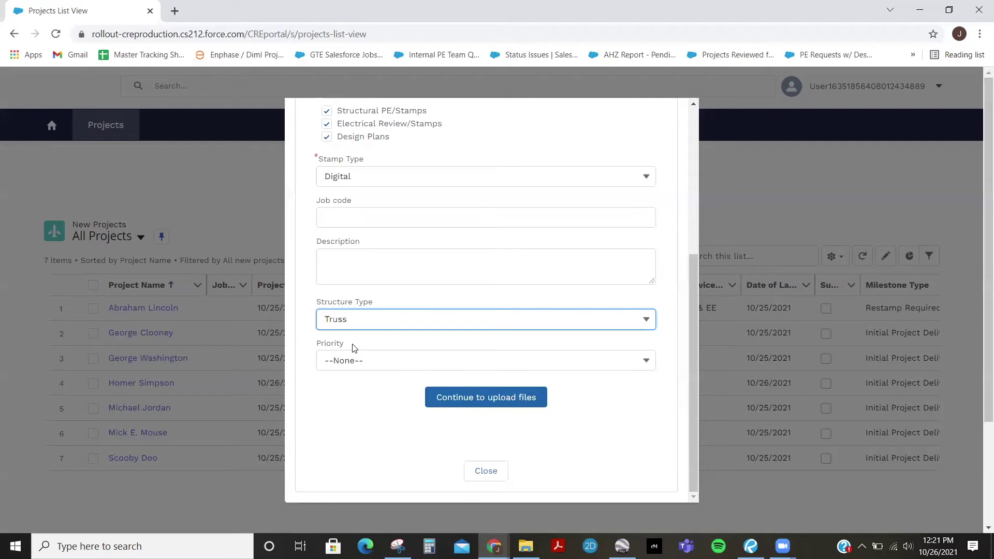
pyautogui.click(647, 361)
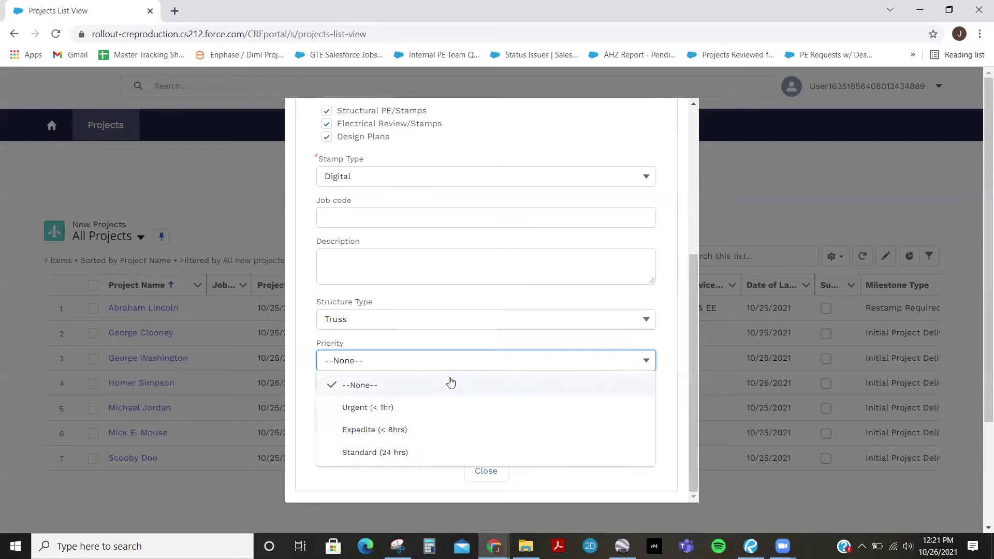
pyautogui.click(684, 427)
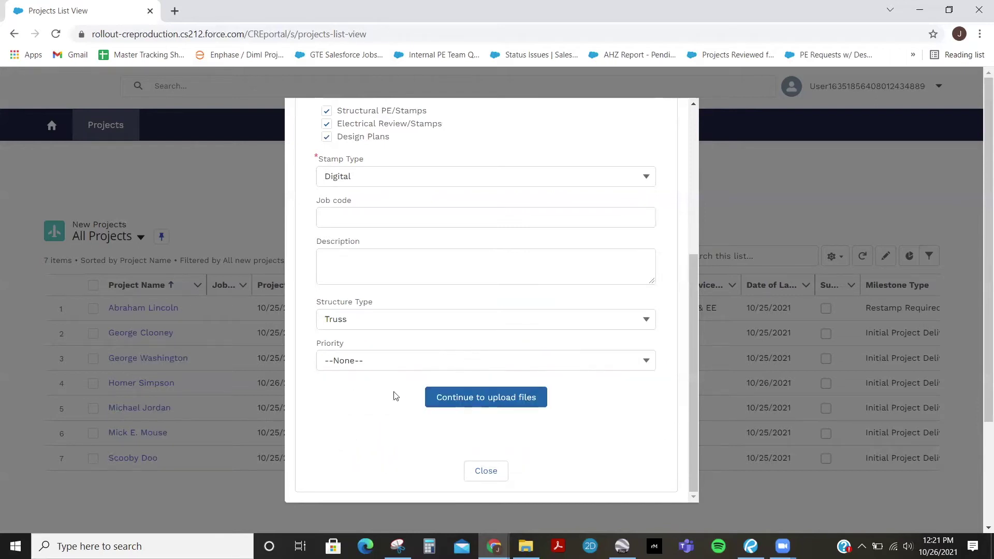
# Continue to the Files step and attach 'Strucutral checklist' from the Downloads folder
pyautogui.click(491, 402)
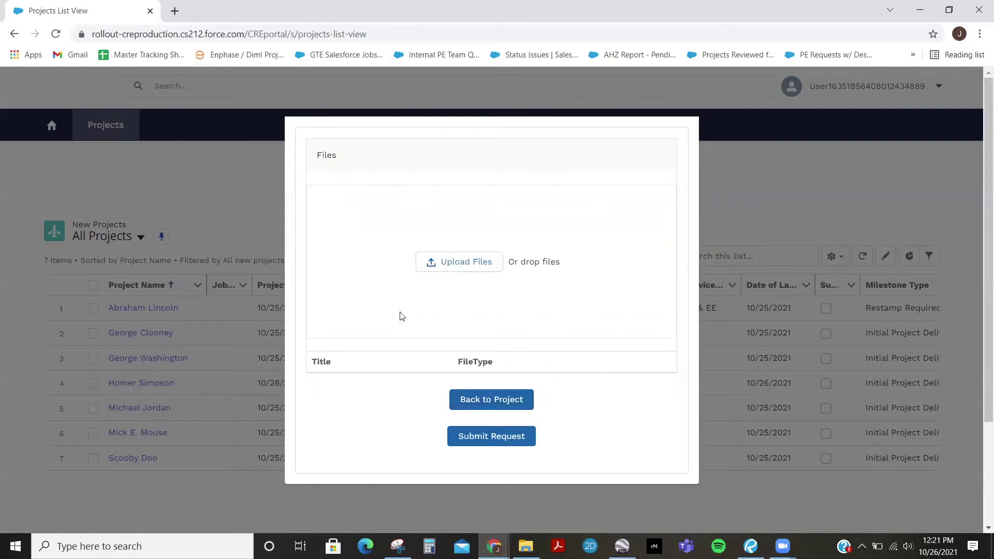
pyautogui.click(466, 263)
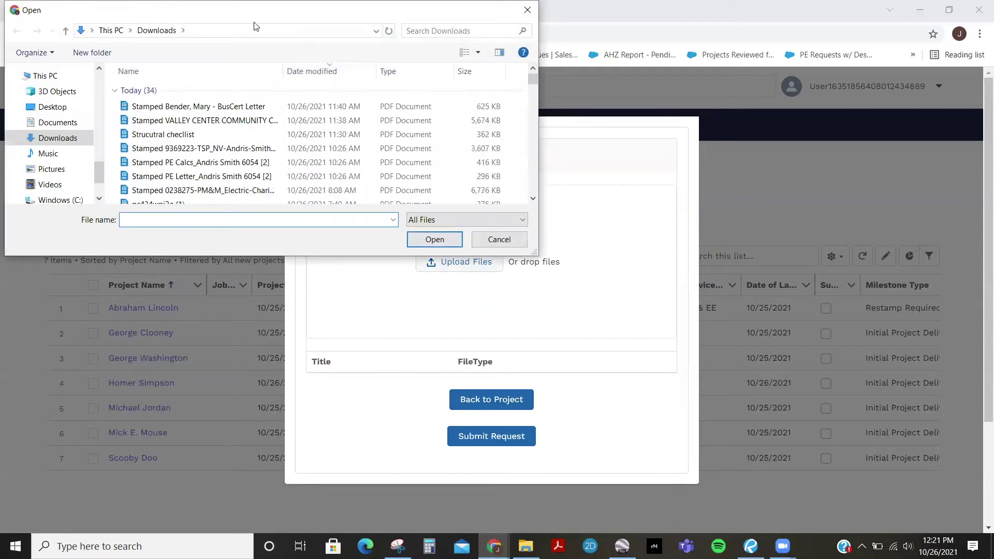
pyautogui.moveTo(311, 126); pyautogui.dragTo(358, 147)
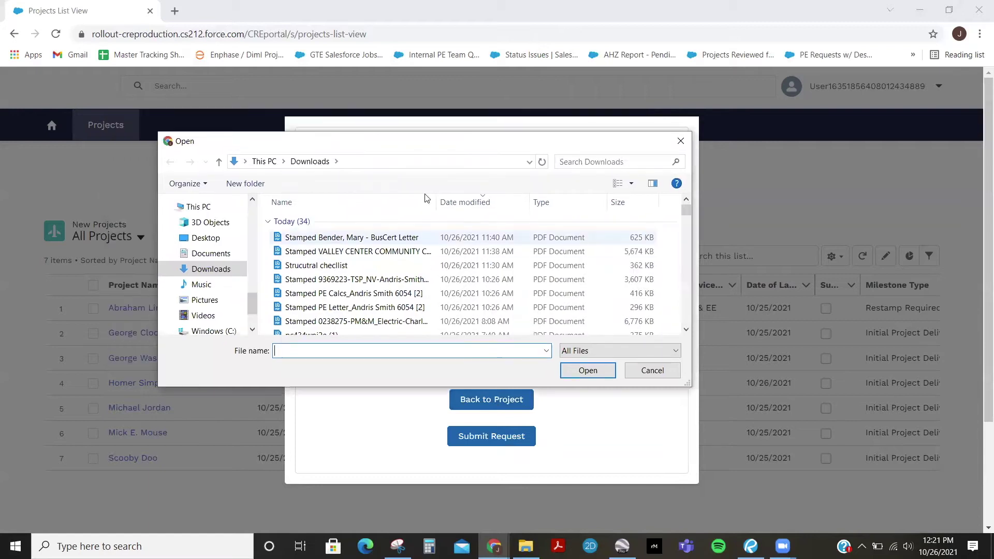
pyautogui.moveTo(516, 136); pyautogui.dragTo(516, 146)
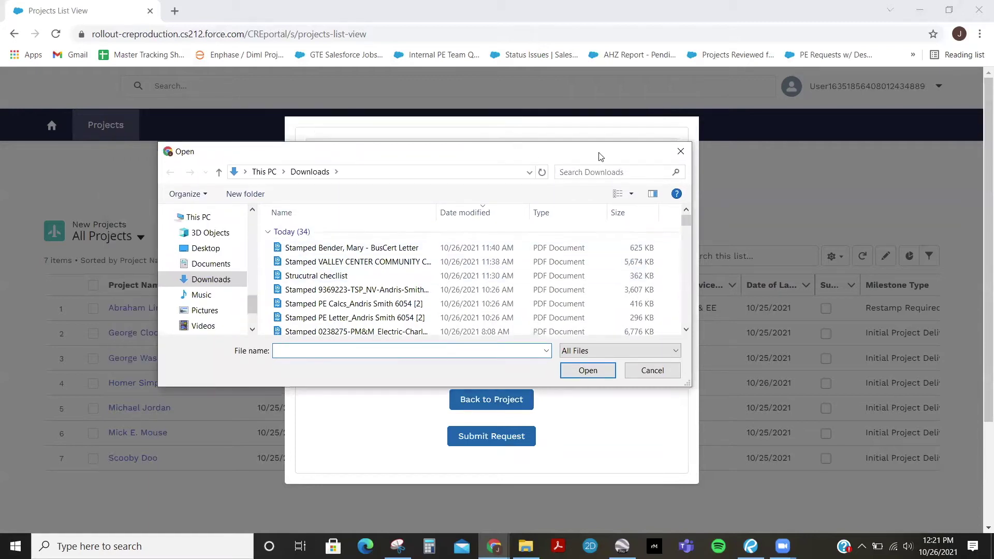
pyautogui.moveTo(595, 158); pyautogui.dragTo(624, 333)
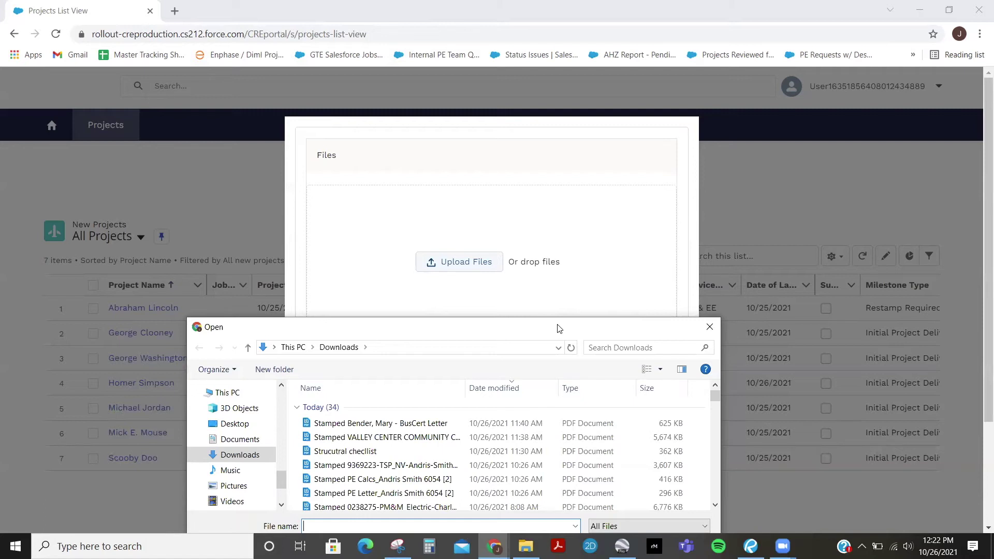
pyautogui.moveTo(558, 328); pyautogui.dragTo(522, 292)
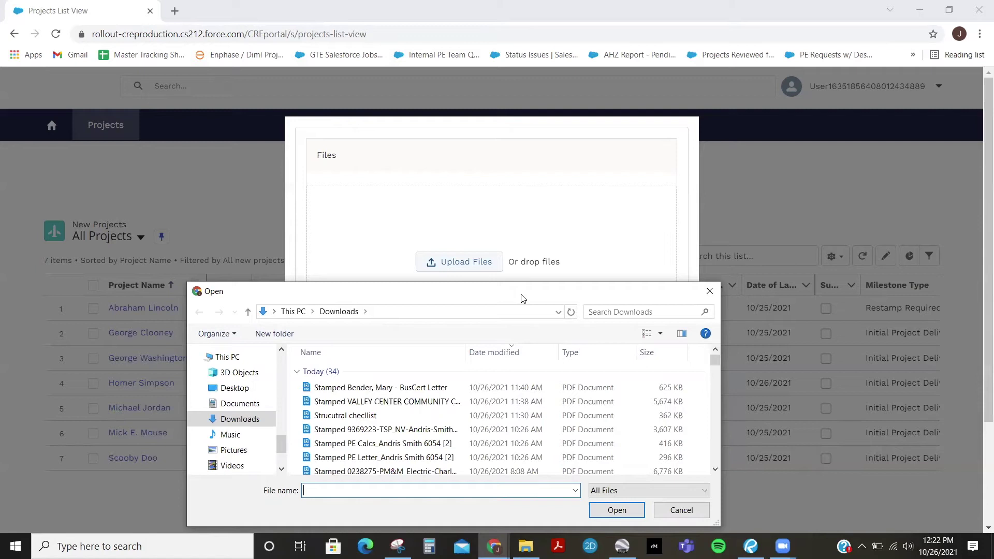
pyautogui.moveTo(522, 298); pyautogui.dragTo(525, 282)
pyautogui.doubleClick(362, 398)
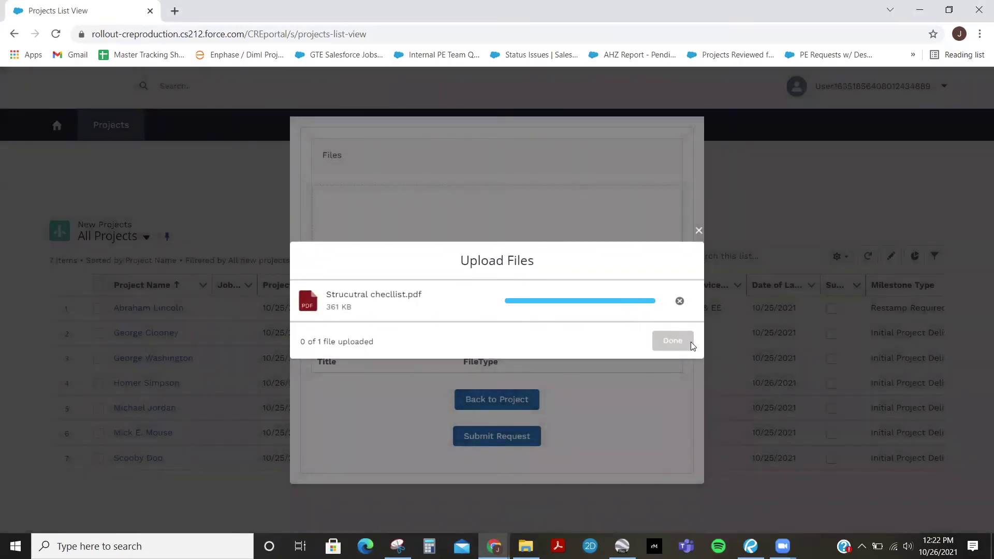
# Confirm the finished upload and submit the request, landing on the new Bugs Bunny project In Progress
pyautogui.click(673, 341)
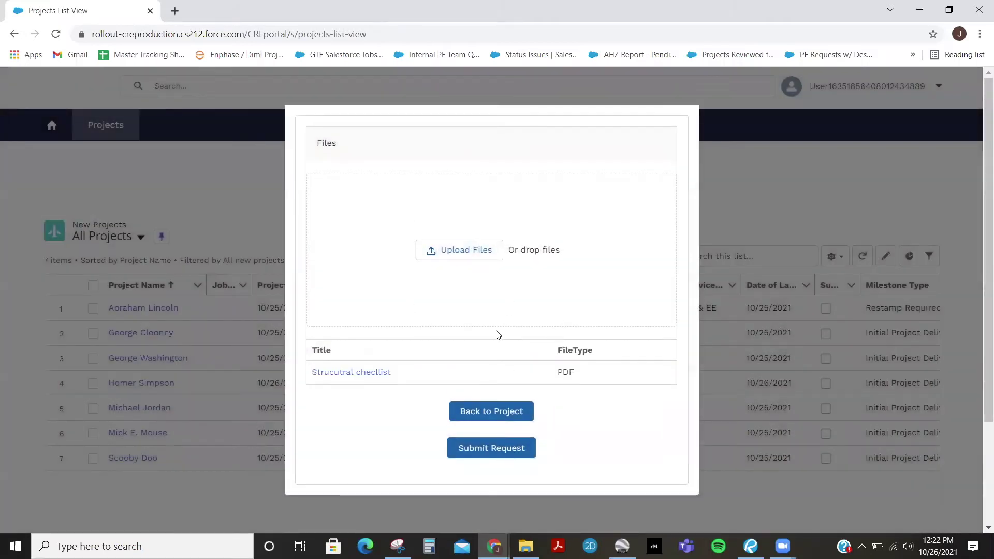
pyautogui.click(491, 456)
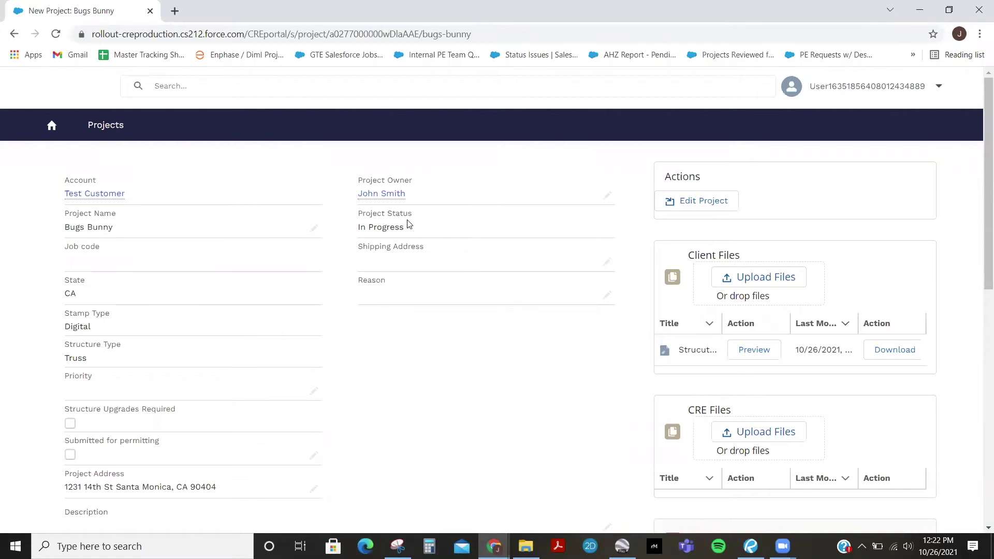
pyautogui.moveTo(408, 232); pyautogui.dragTo(355, 228)
pyautogui.click(462, 331)
# Go back to the Projects list and open the All Projects list-view menu
pyautogui.click(108, 128)
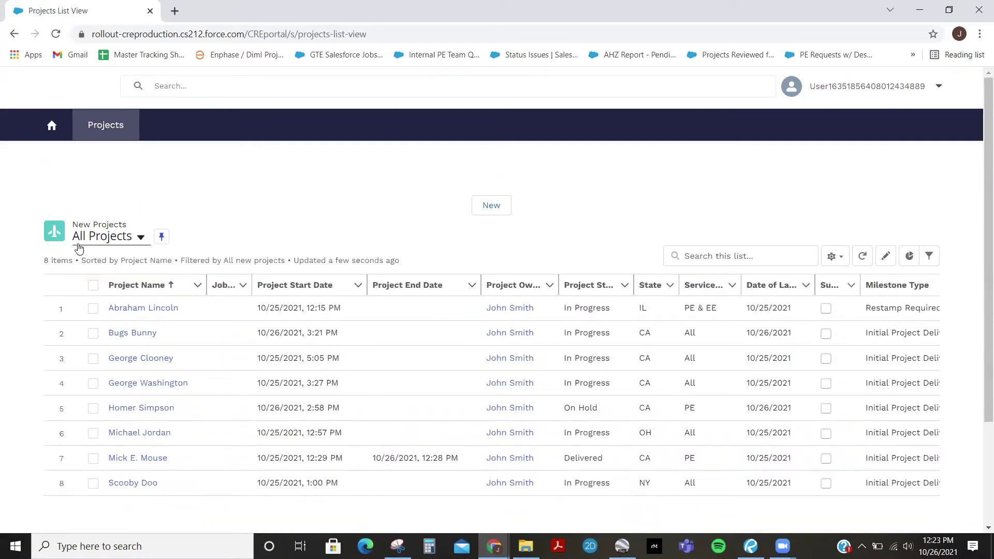
pyautogui.click(142, 238)
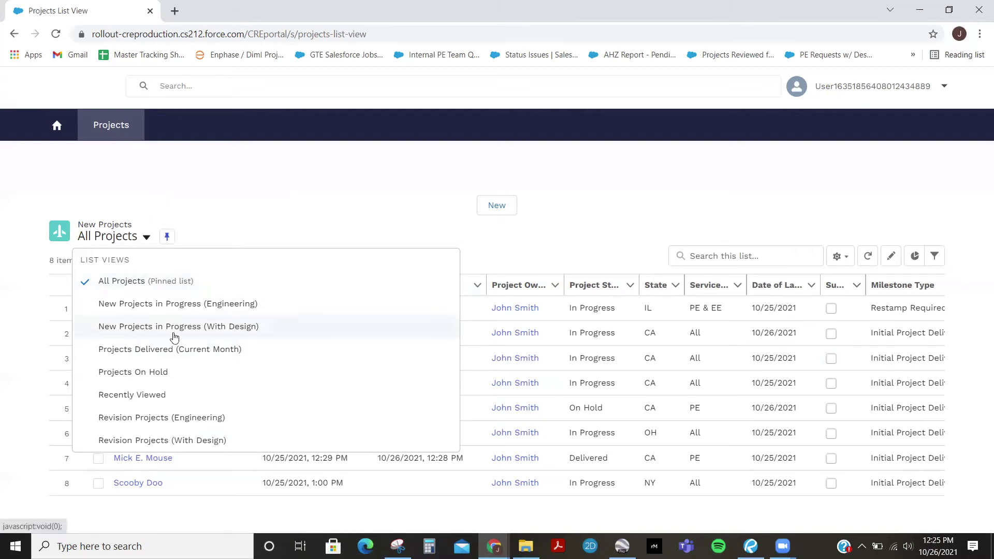
# Switch to Projects Delivered (Current Month) and pin it as the default list view
pyautogui.click(168, 350)
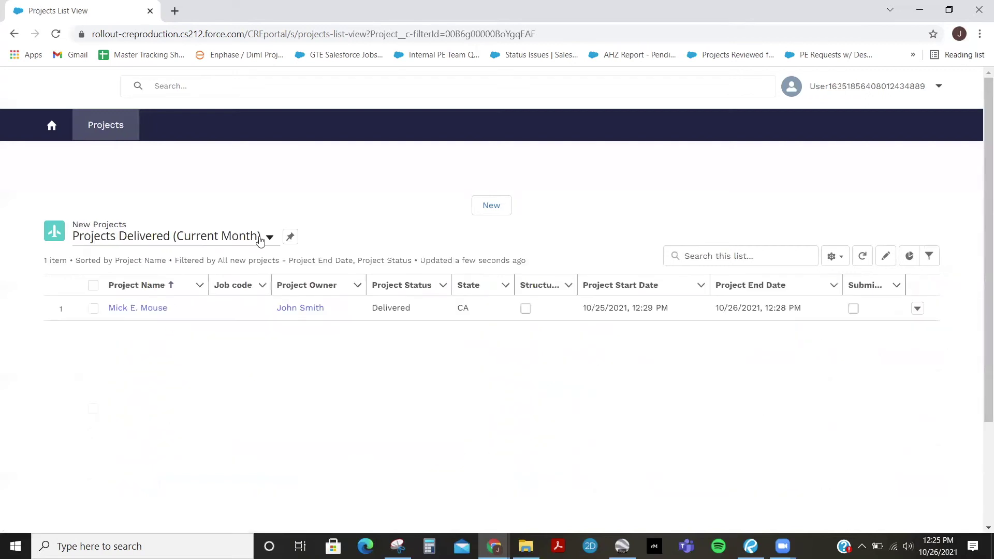
pyautogui.click(291, 241)
pyautogui.click(201, 86)
pyautogui.write('George')
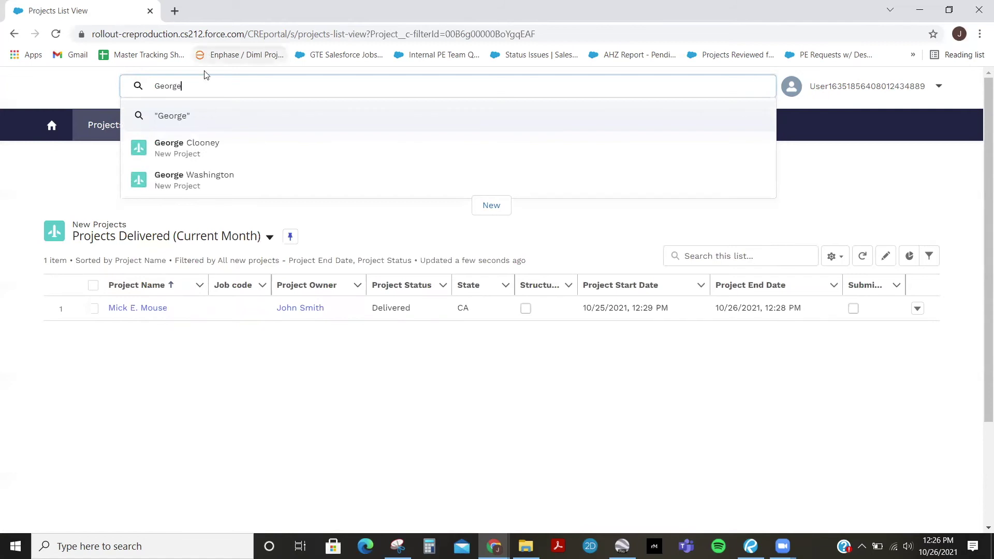
pyautogui.click(212, 148)
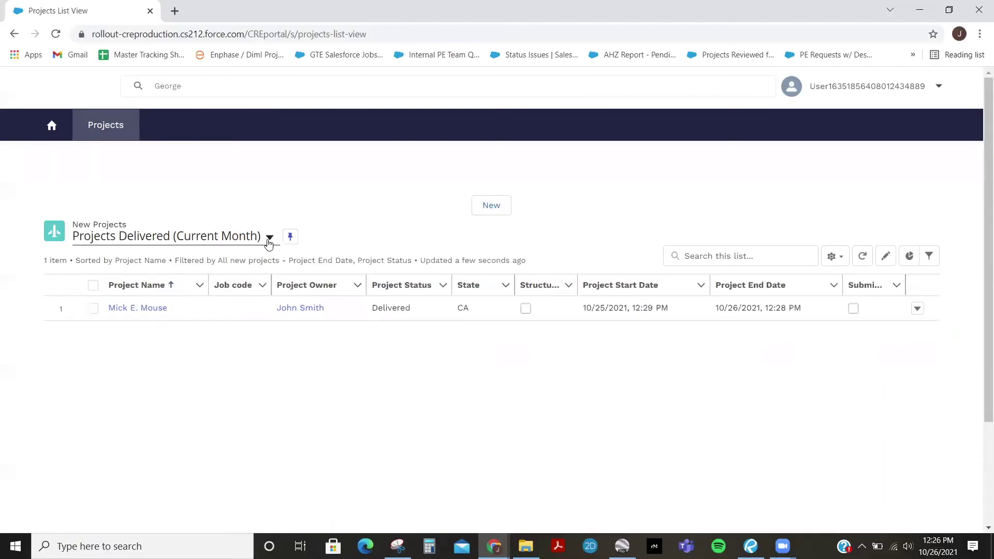
# Switch to the Projects On Hold view and open the Homer Simpson project to review its details and files
pyautogui.click(268, 238)
pyautogui.click(167, 373)
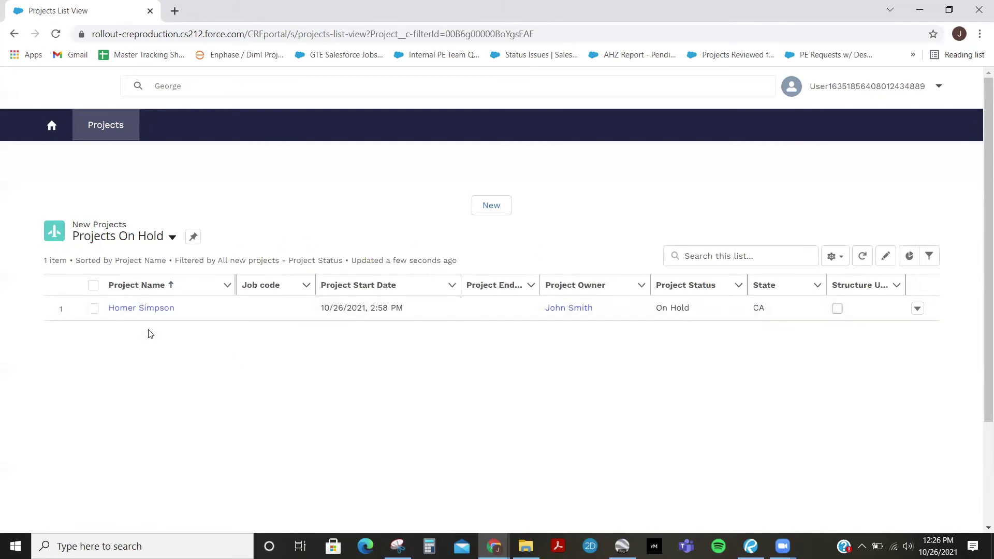
pyautogui.click(173, 307)
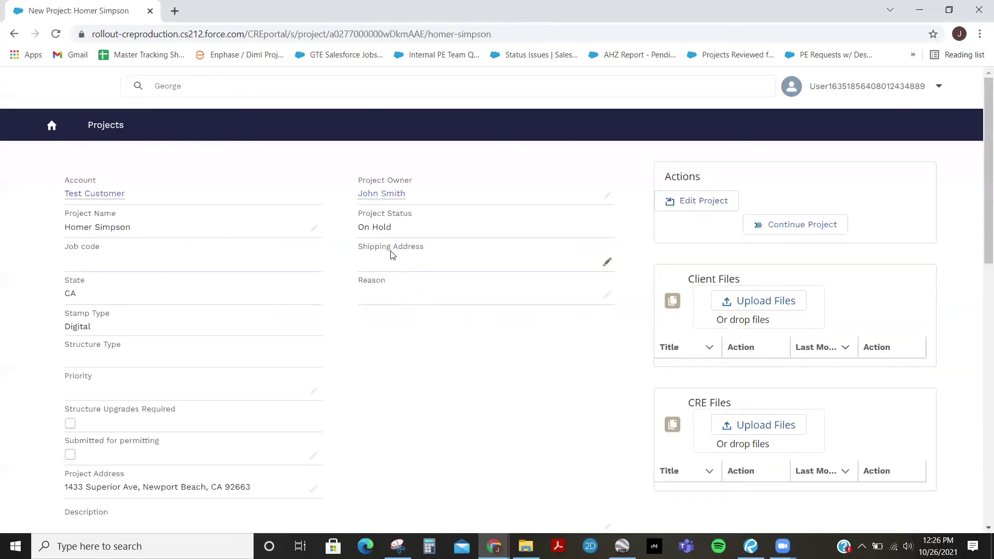
pyautogui.scroll(-5, 311, 319)
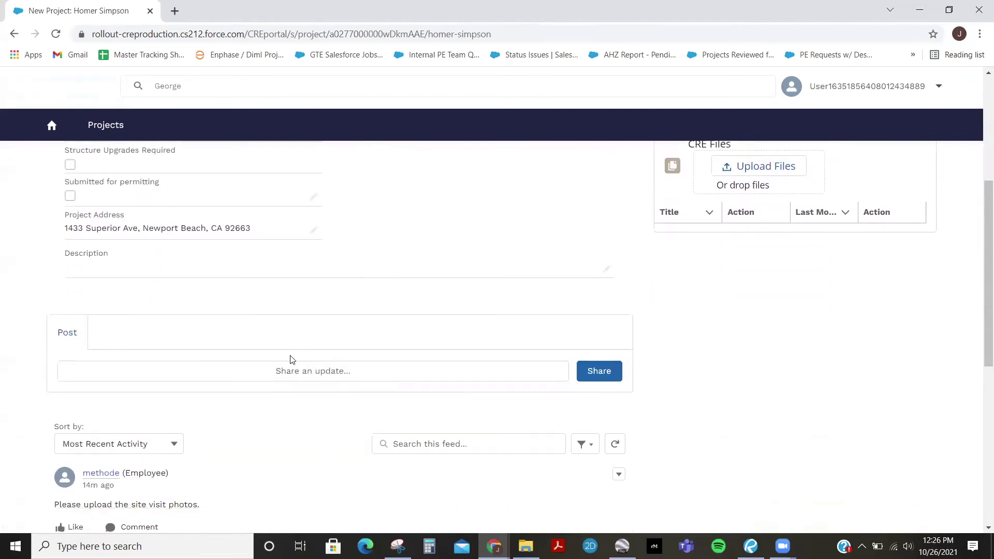
pyautogui.scroll(-2, 293, 359)
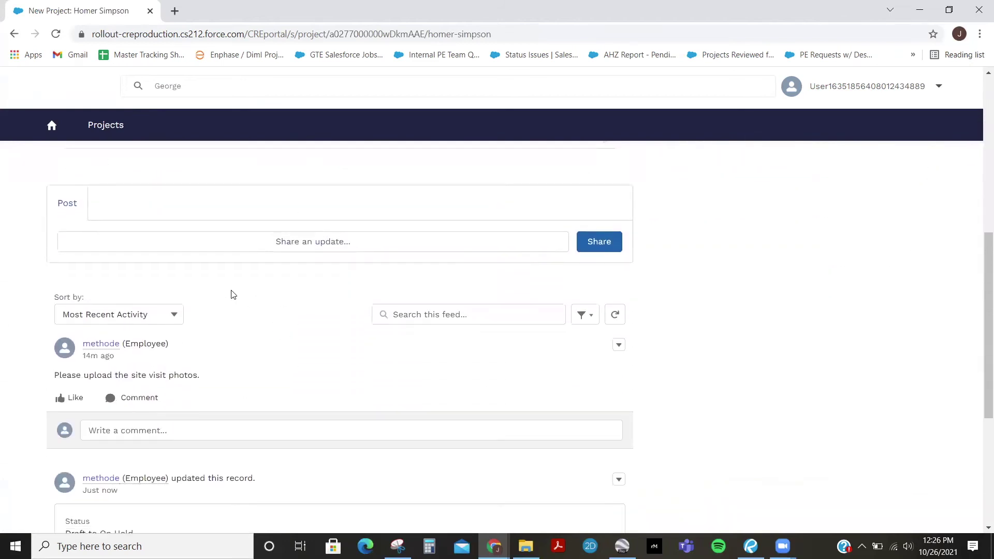
pyautogui.scroll(-1, 190, 341)
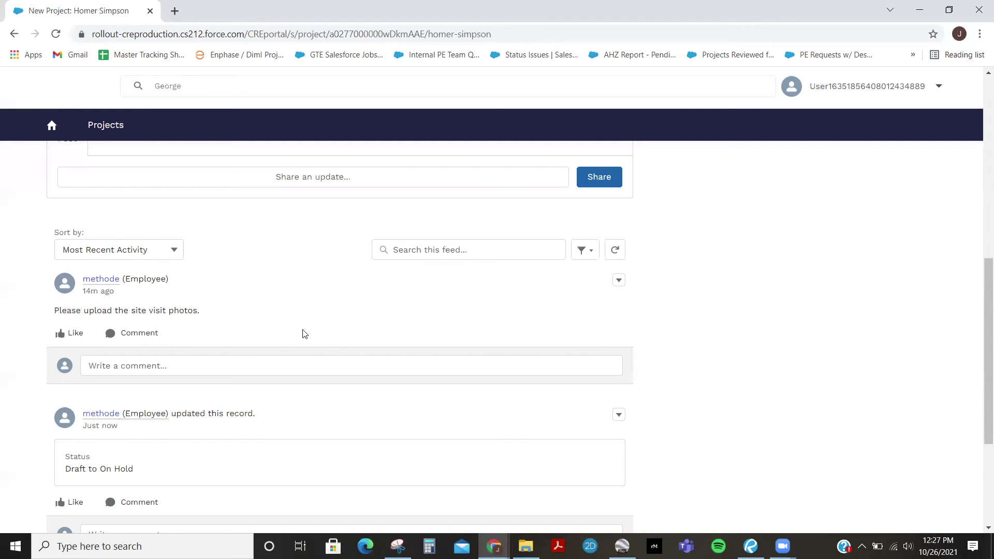
pyautogui.scroll(10, 909, 370)
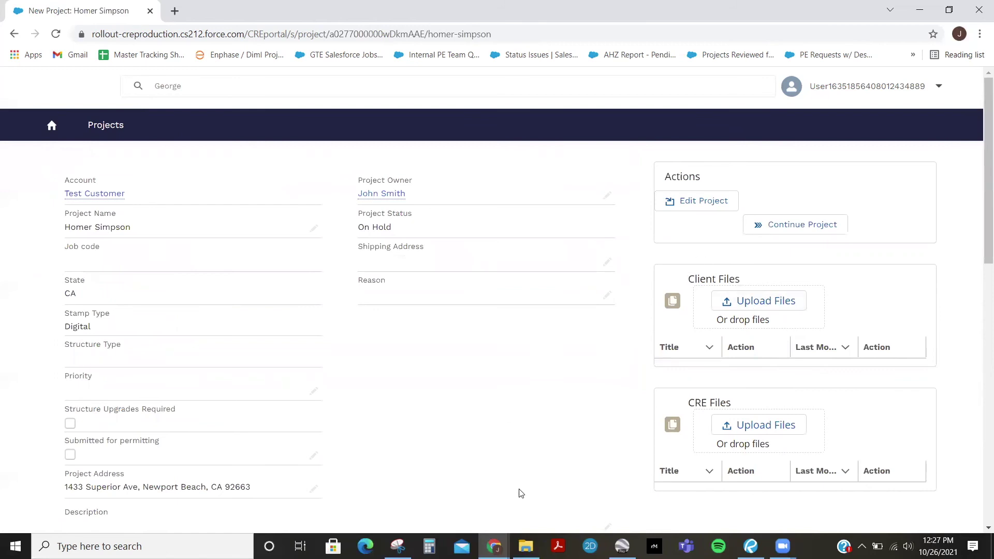
# Upload the structural checklist PDF to Client Files, then continue the on-hold project
pyautogui.click(757, 304)
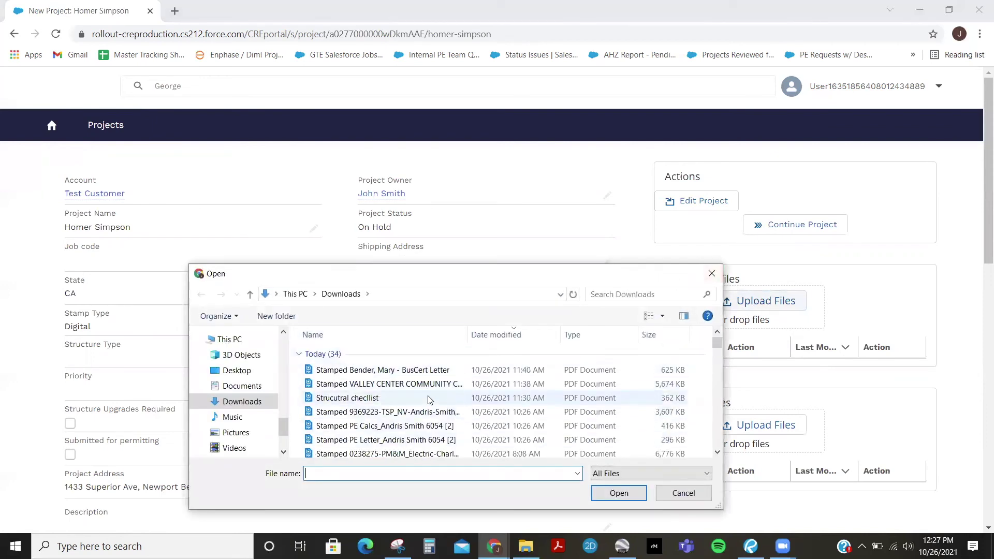
pyautogui.doubleClick(428, 399)
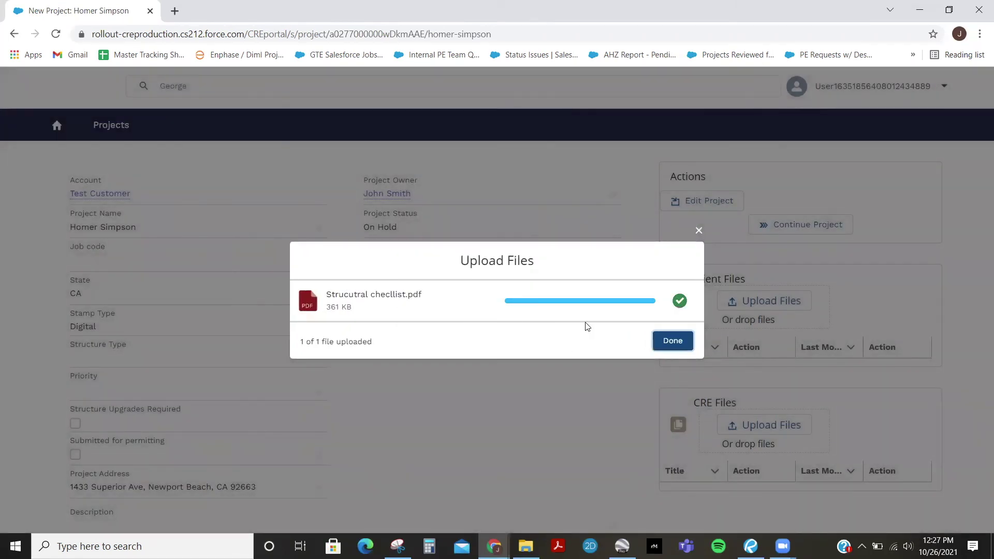
pyautogui.click(659, 340)
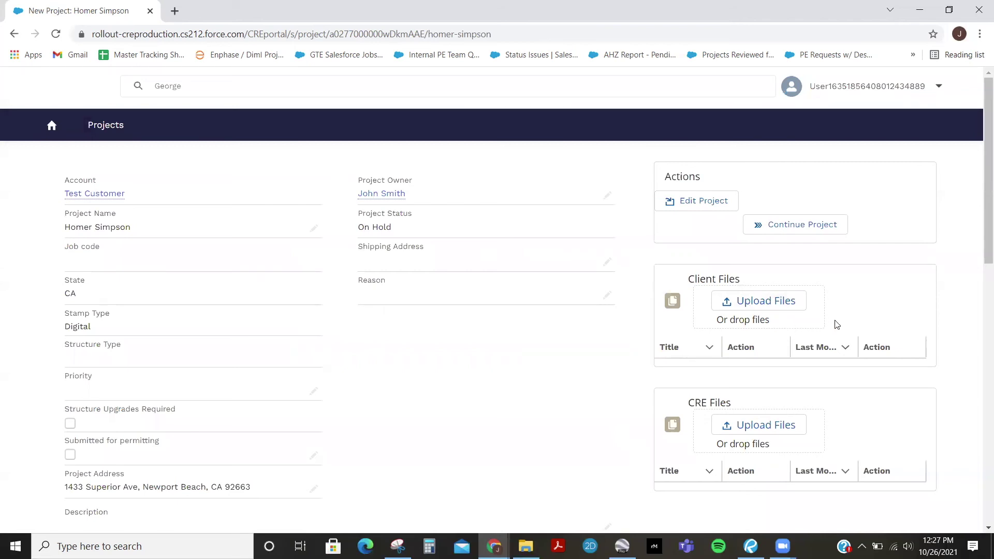
pyautogui.click(797, 227)
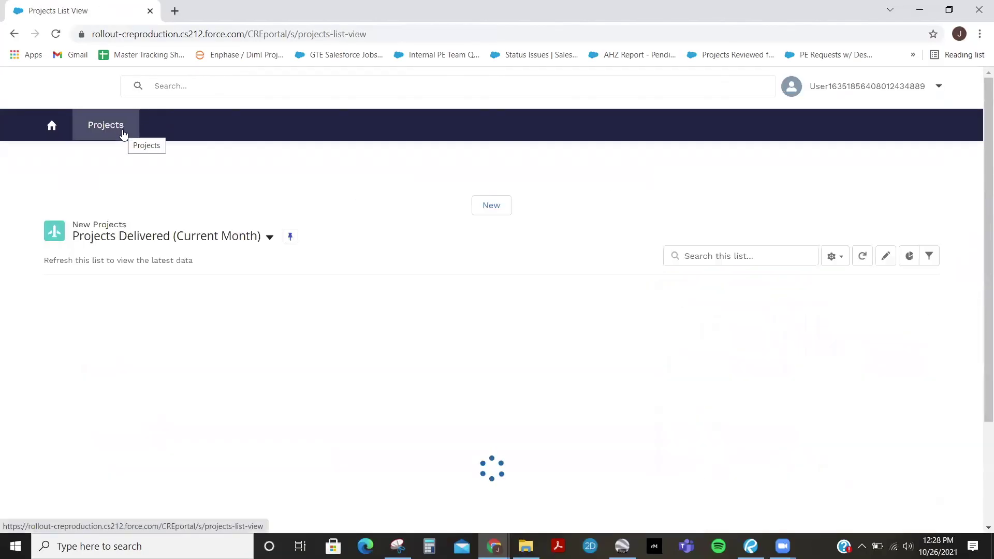
# Switch to the Projects Delivered (Current Month) view and open the delivered project
pyautogui.click(268, 242)
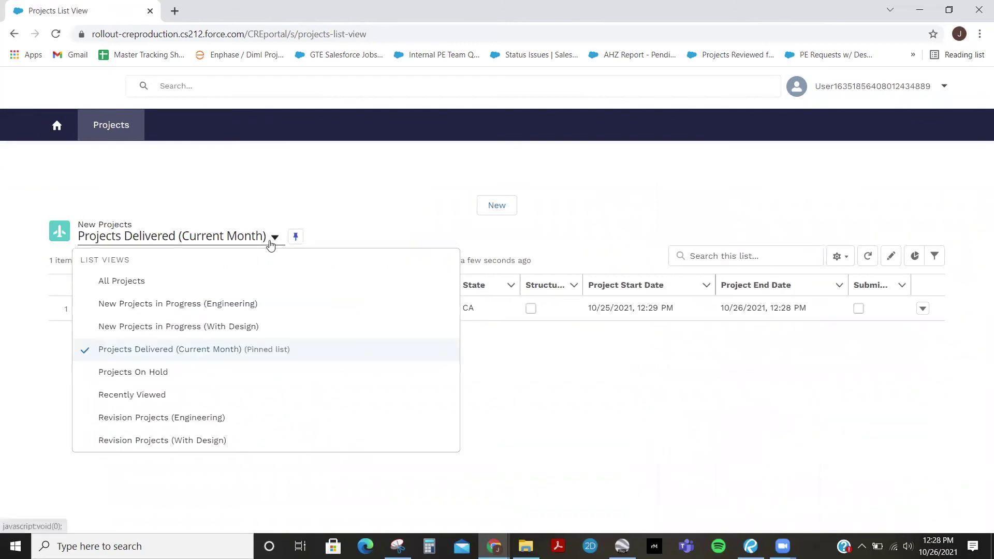
pyautogui.click(130, 350)
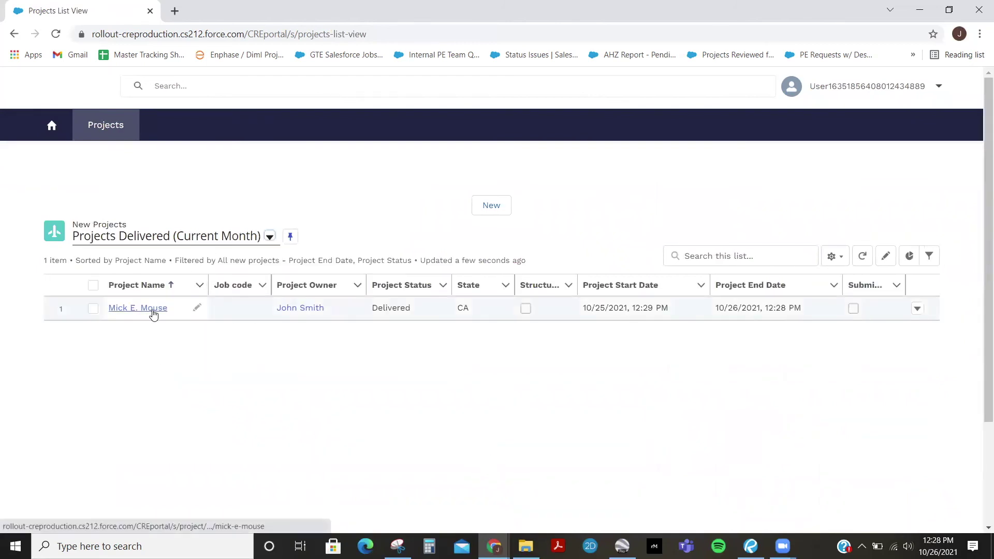
pyautogui.click(153, 311)
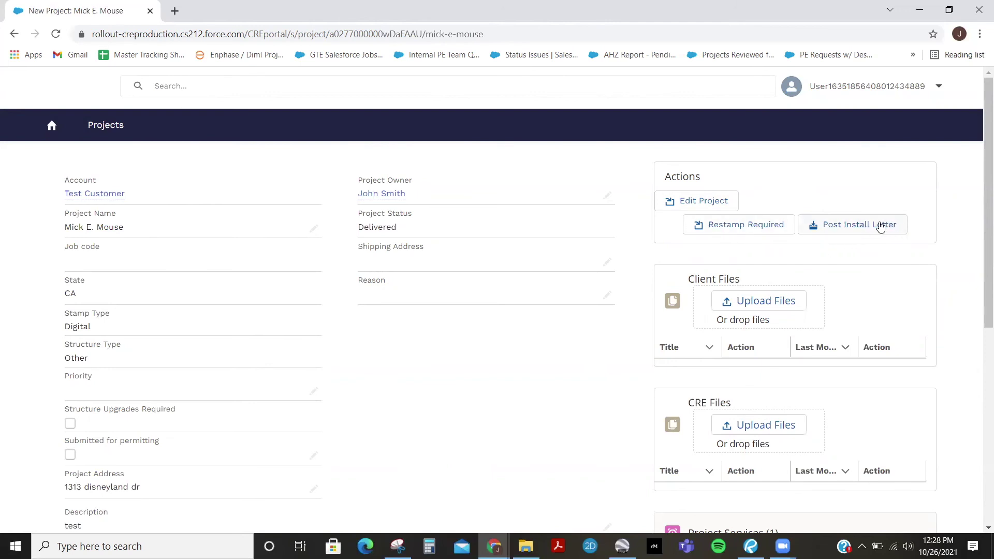
# Request a restamp described 'Layout revision, Please restamp new plans' with reason Design Changes
pyautogui.click(734, 231)
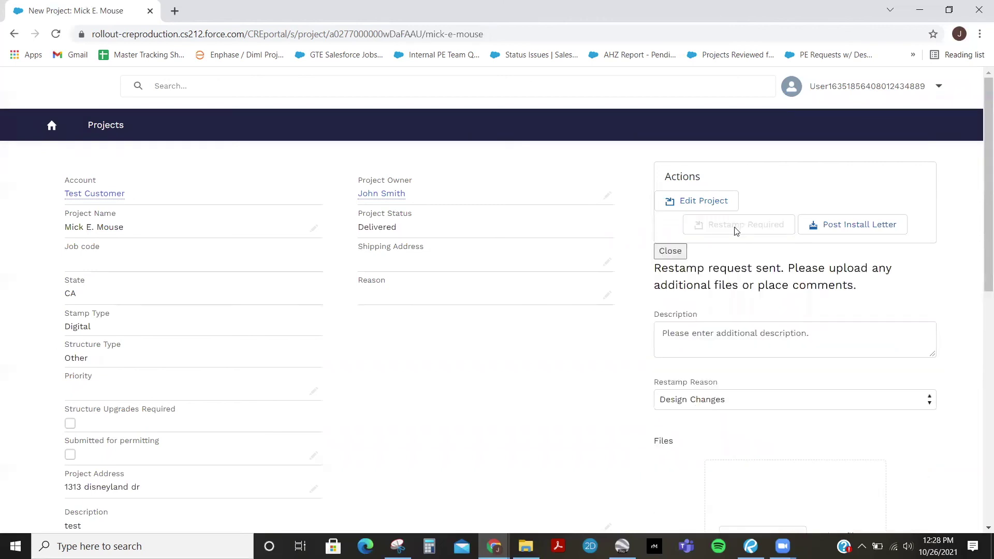
pyautogui.scroll(-1, 744, 278)
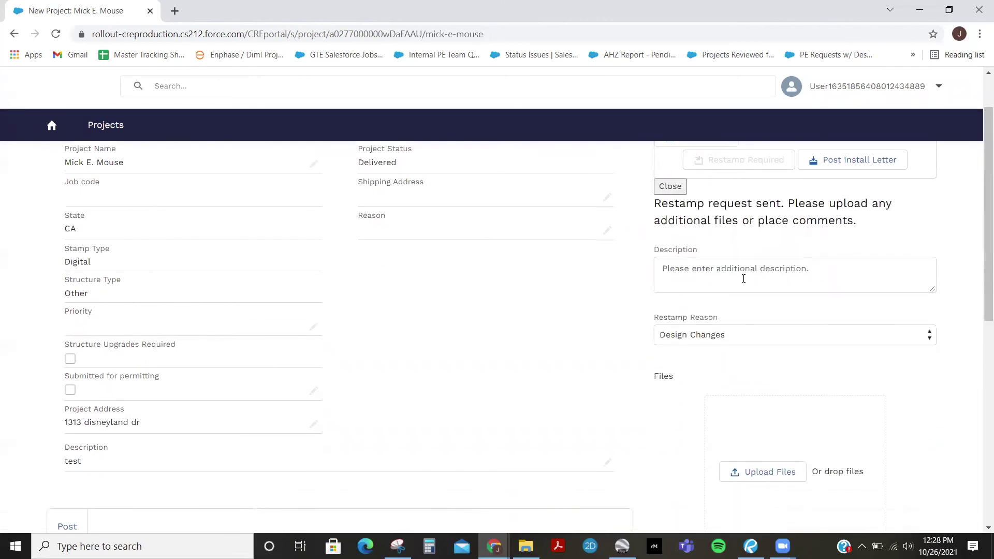
pyautogui.click(747, 282)
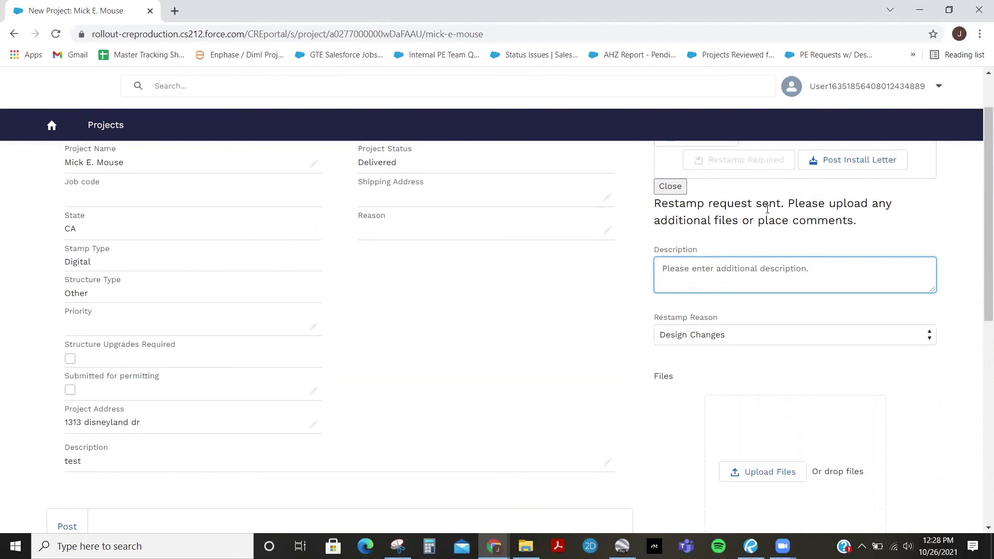
pyautogui.write('Layout rev')
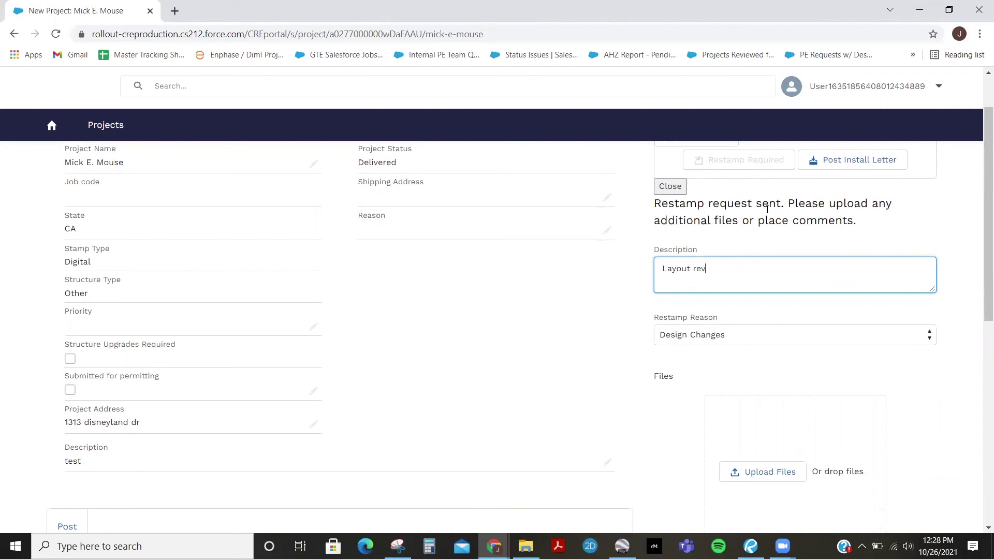
pyautogui.write('ision, Please restamp new plans')
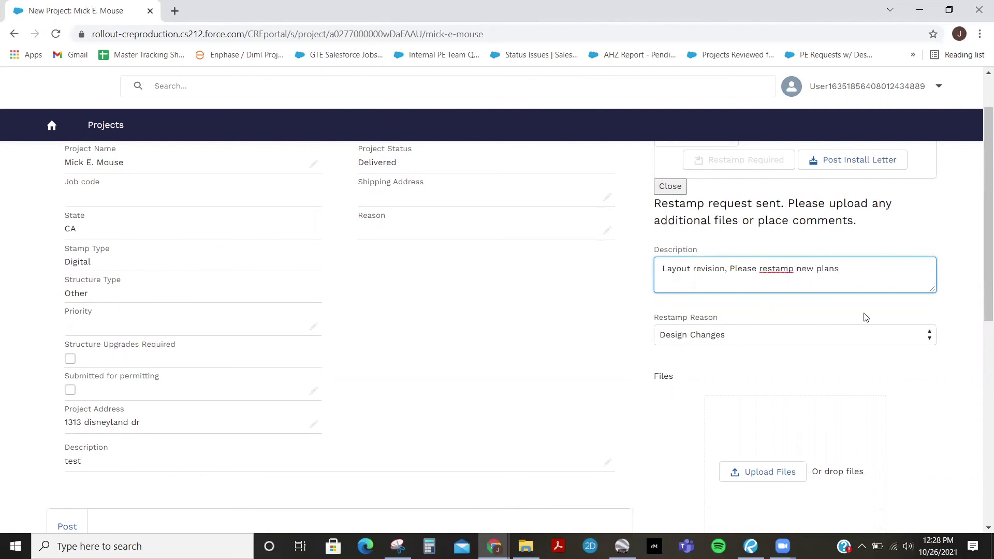
pyautogui.click(868, 333)
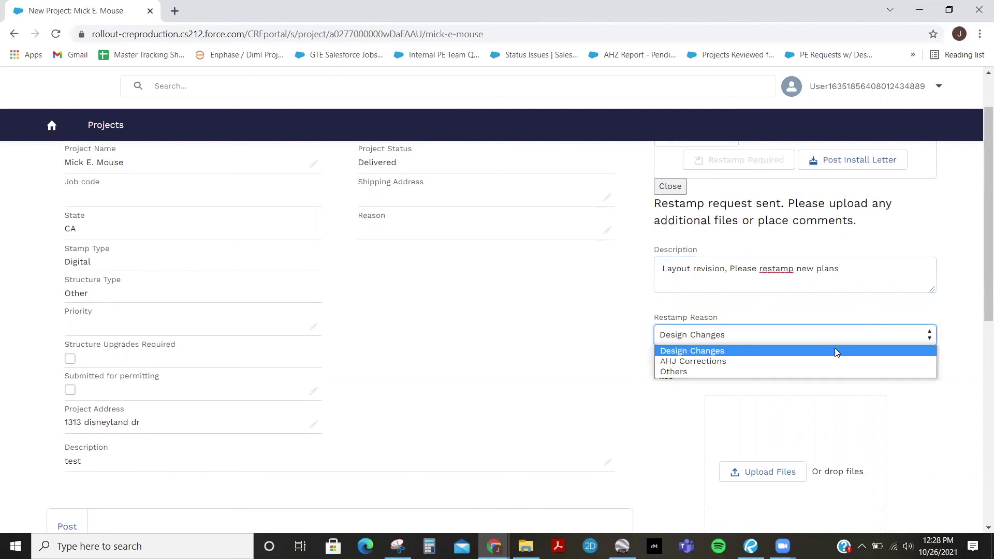
pyautogui.click(809, 354)
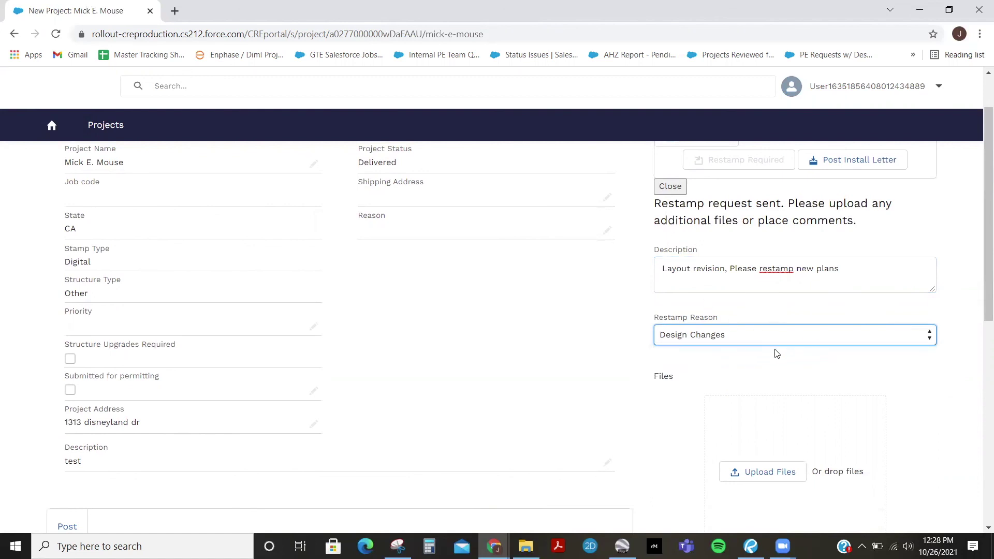
# Attach the stamped PE calcs PDF to the restamp request and submit it
pyautogui.scroll(-1, 774, 351)
pyautogui.scroll(-1, 739, 372)
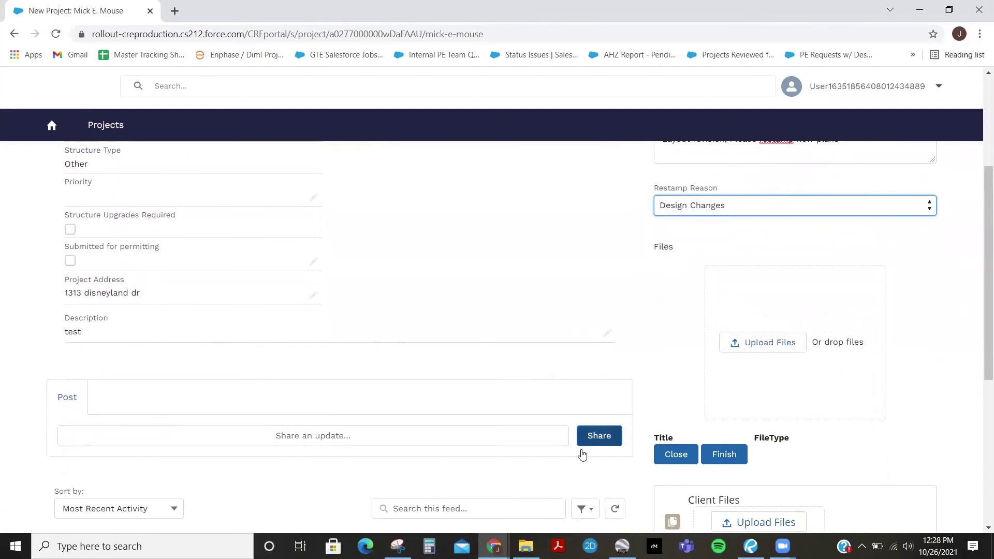
pyautogui.click(786, 345)
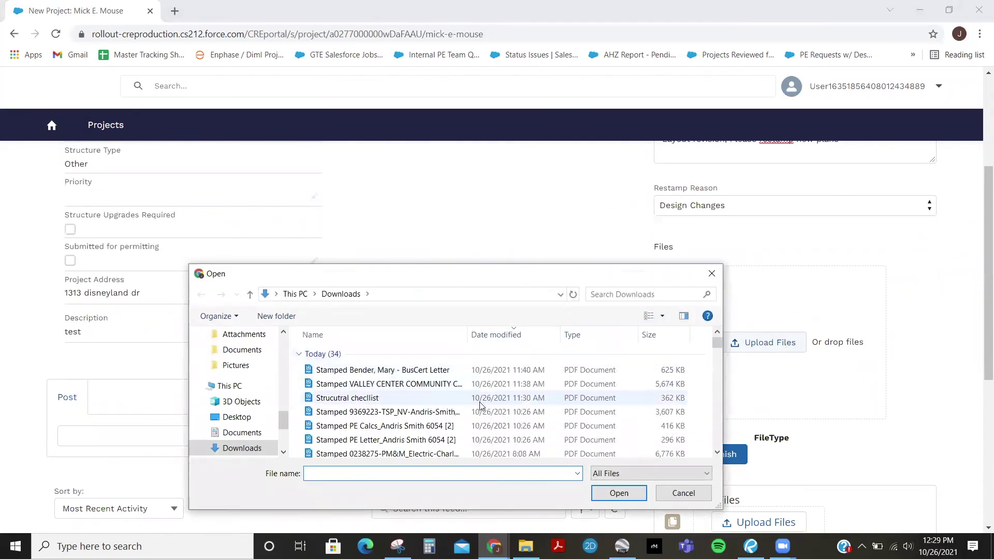
pyautogui.doubleClick(464, 425)
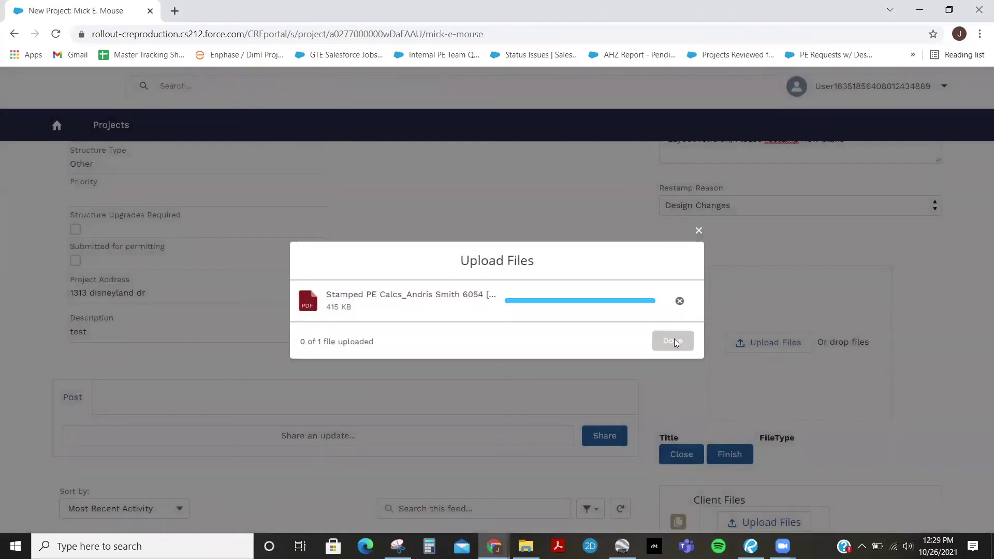
pyautogui.click(673, 341)
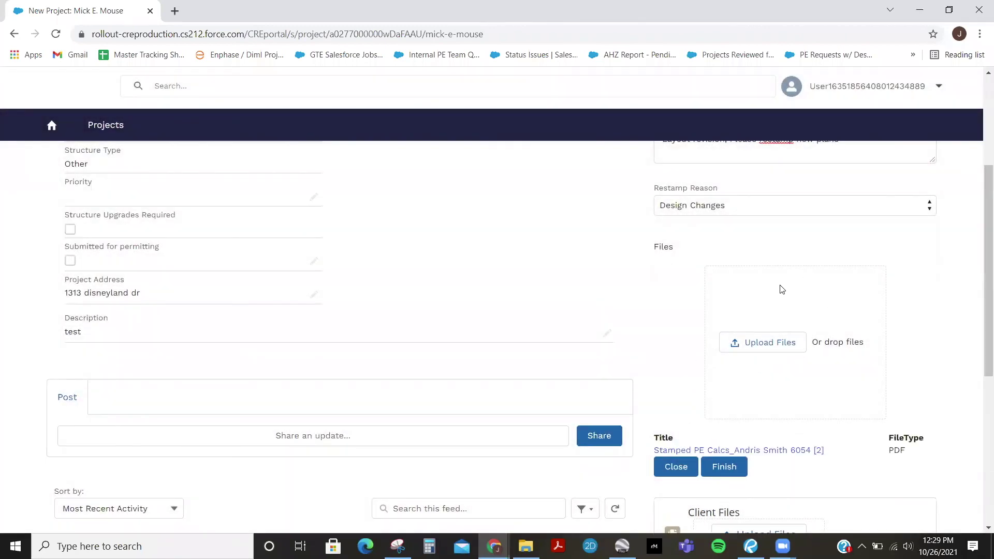
pyautogui.scroll(-1, 768, 316)
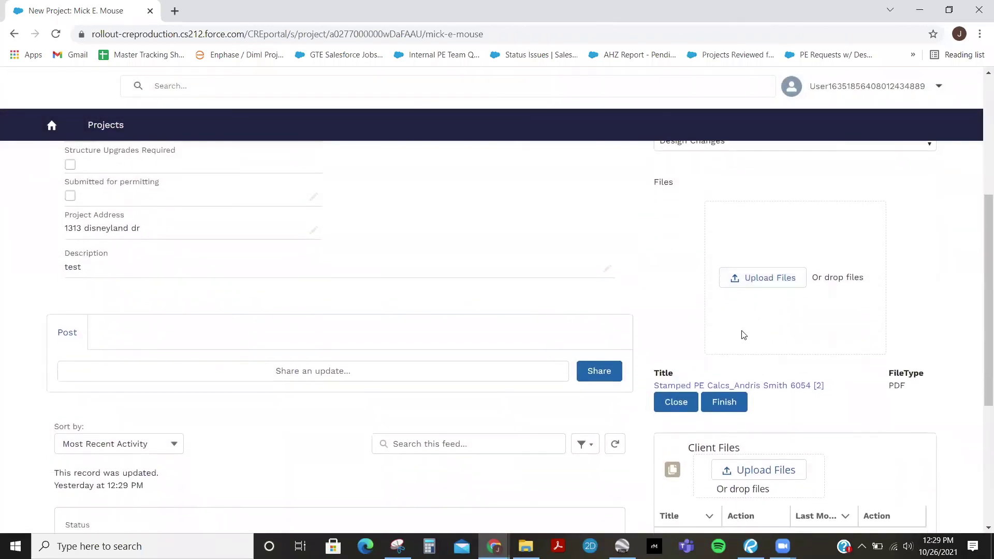
pyautogui.click(725, 403)
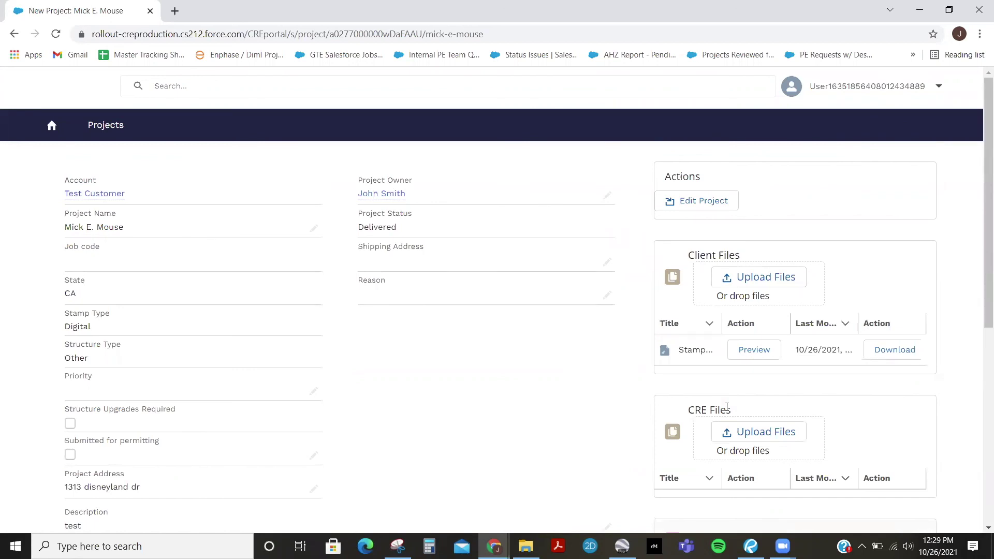
# Reload the project page and confirm Project Status reads In Progress
pyautogui.click(490, 42)
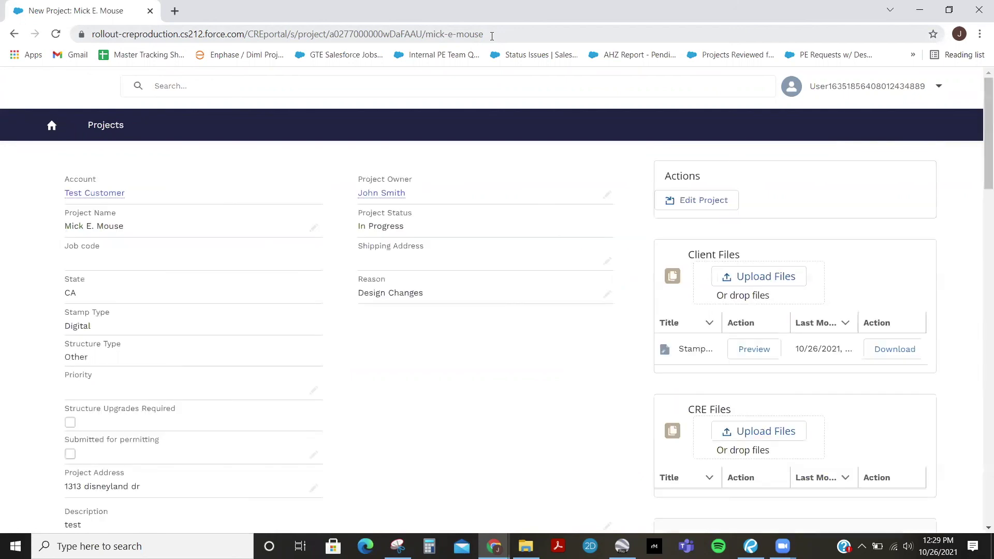
pyautogui.moveTo(407, 231); pyautogui.dragTo(357, 232)
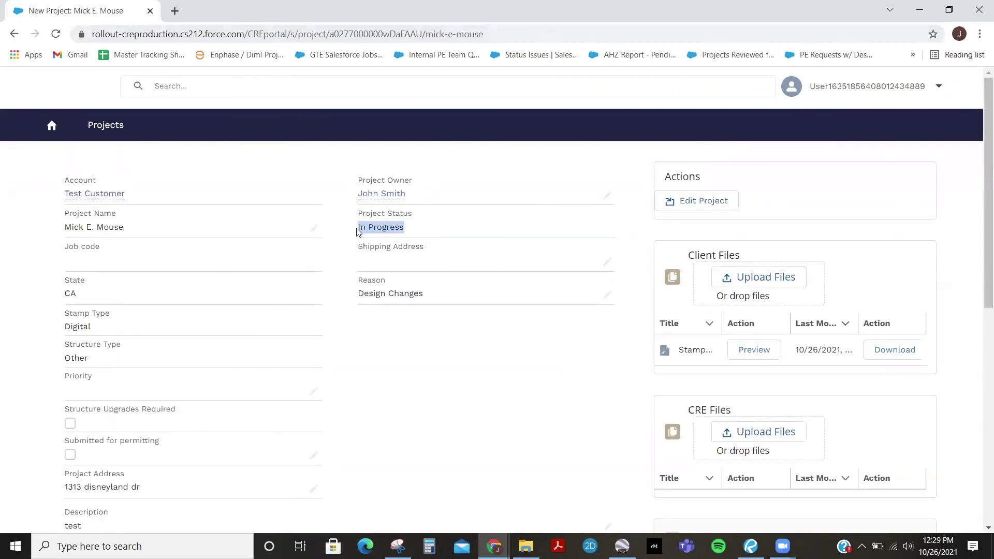
pyautogui.click(456, 381)
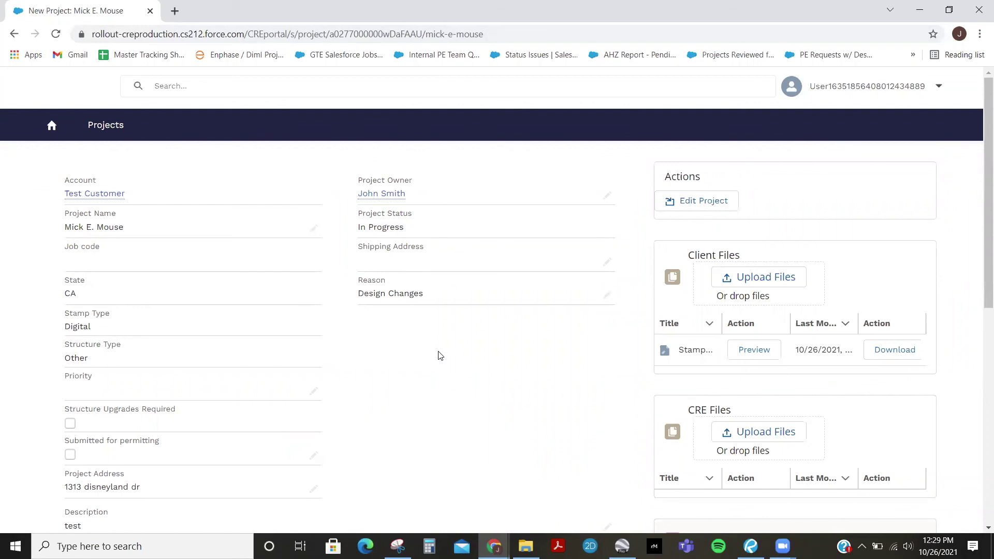